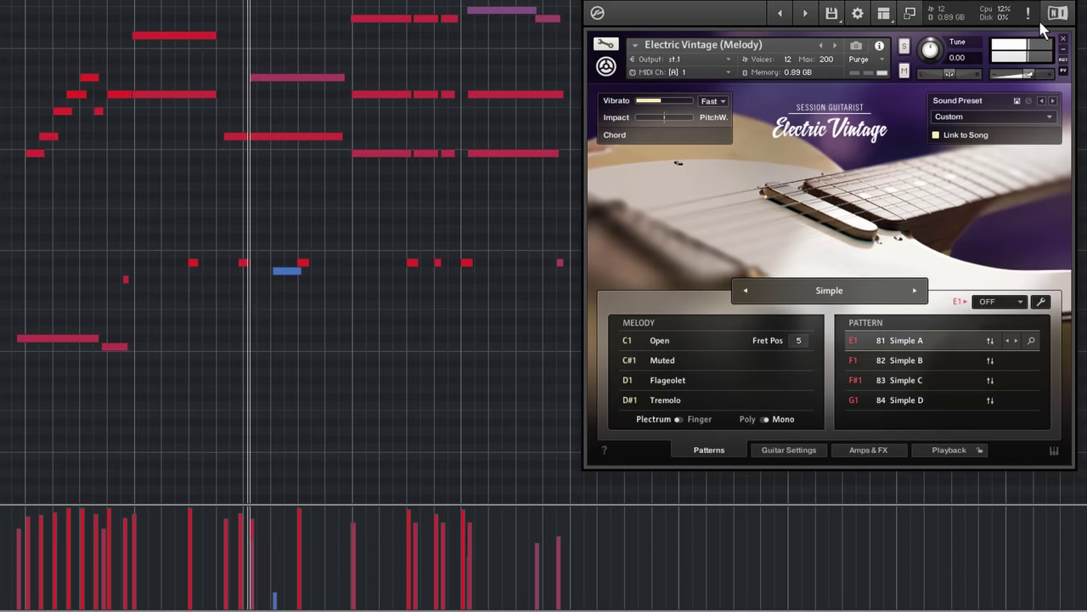
Open the rhythm editor for the current pattern via the wrench icon.
{"action": "left_click", "coordinate": [1043, 300]}
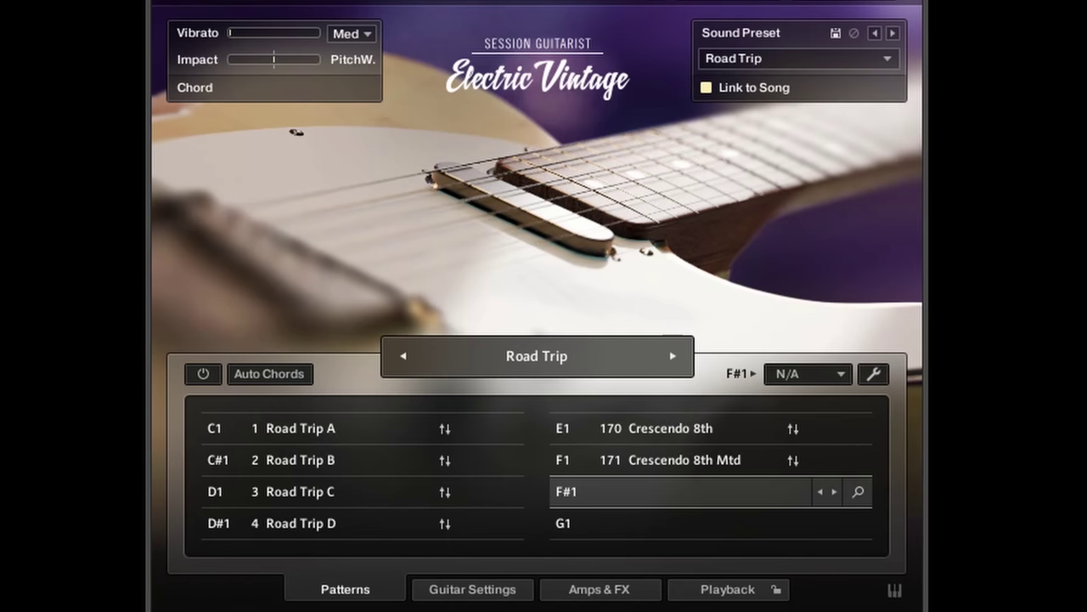
Tour the Guitar Settings, Amps & FX and Playback pages, then browse and close the Song Browser.
{"action": "left_click", "coordinate": [481, 595]}
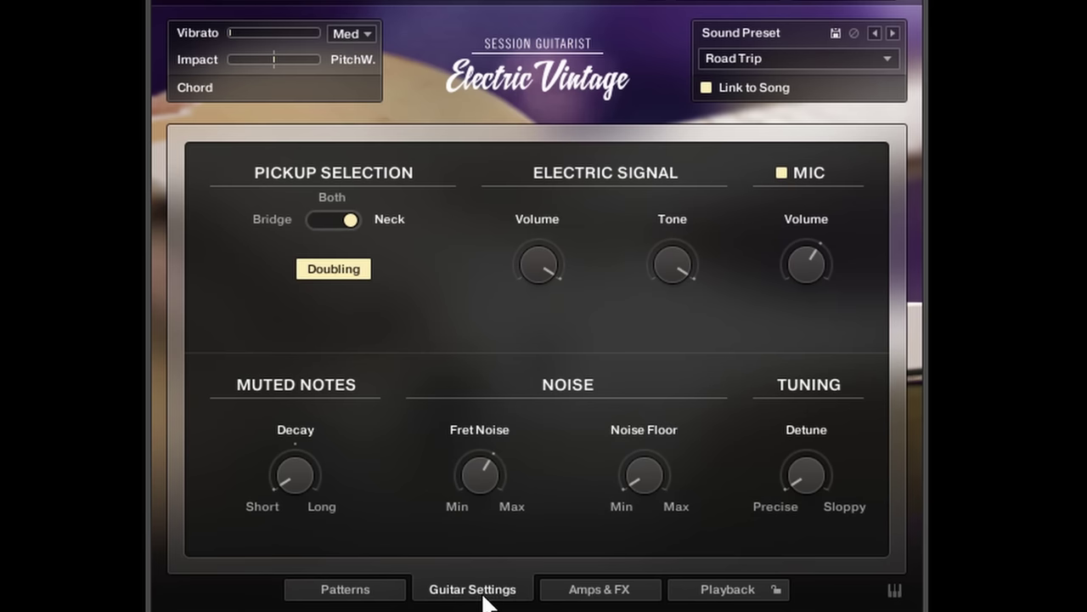
{"action": "left_click", "coordinate": [610, 599]}
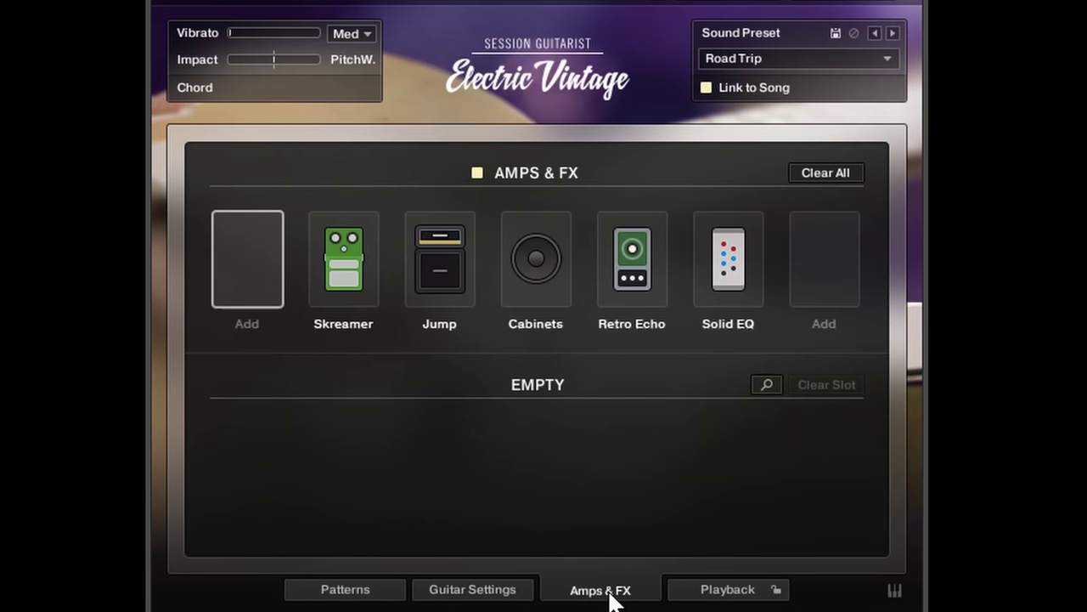
{"action": "left_click", "coordinate": [751, 601]}
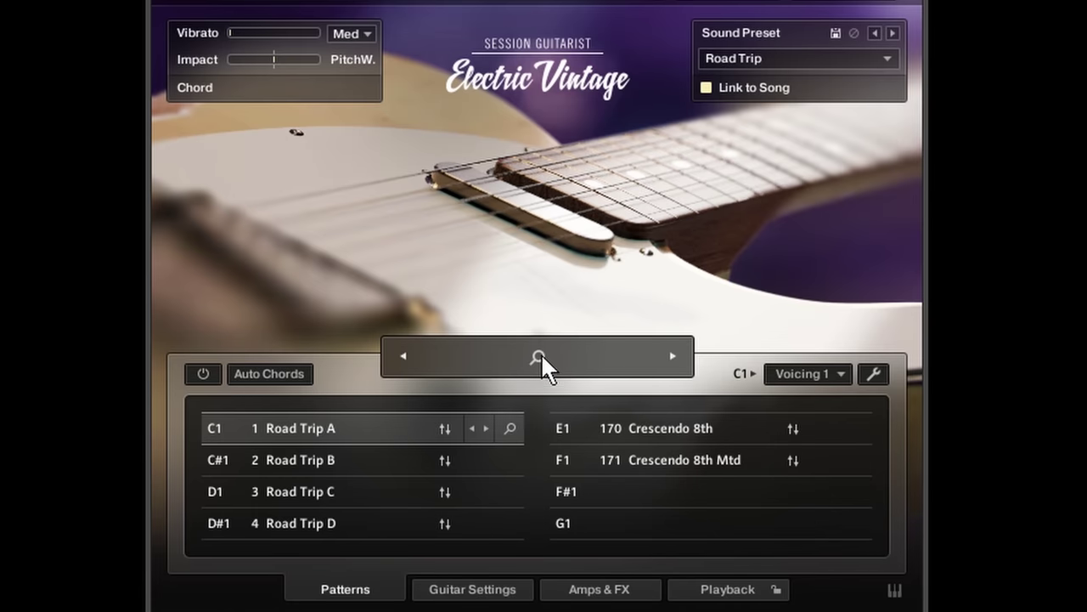
{"action": "left_click", "coordinate": [541, 352]}
{"action": "mouse_move", "coordinate": [865, 262]}
{"action": "left_mouse_down"}
{"action": "mouse_move", "coordinate": [889, 308]}
{"action": "mouse_move", "coordinate": [902, 534]}
{"action": "left_mouse_up"}
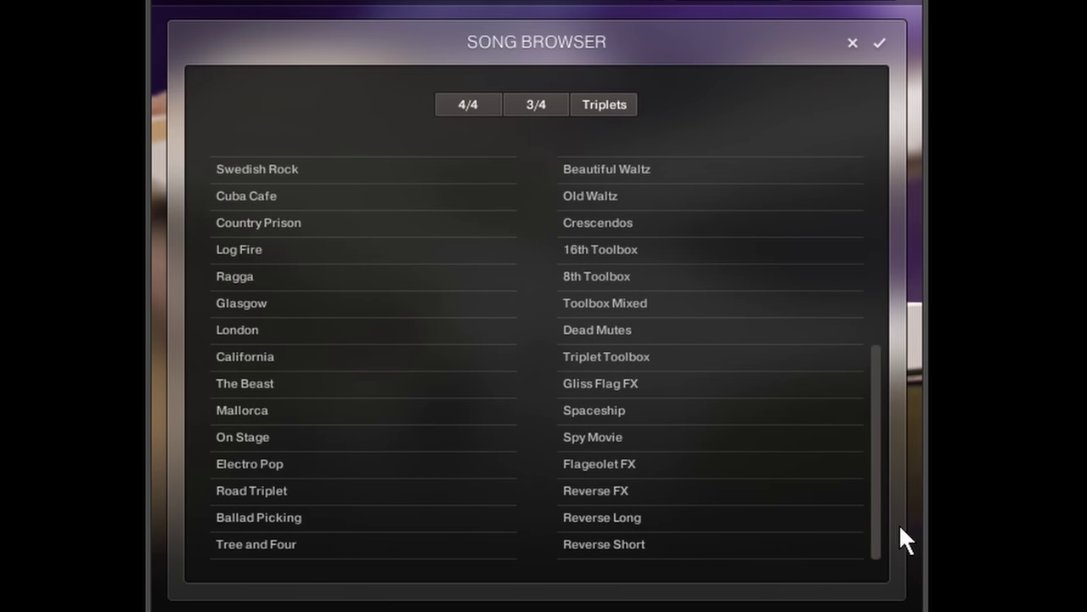
{"action": "left_click", "coordinate": [856, 42]}
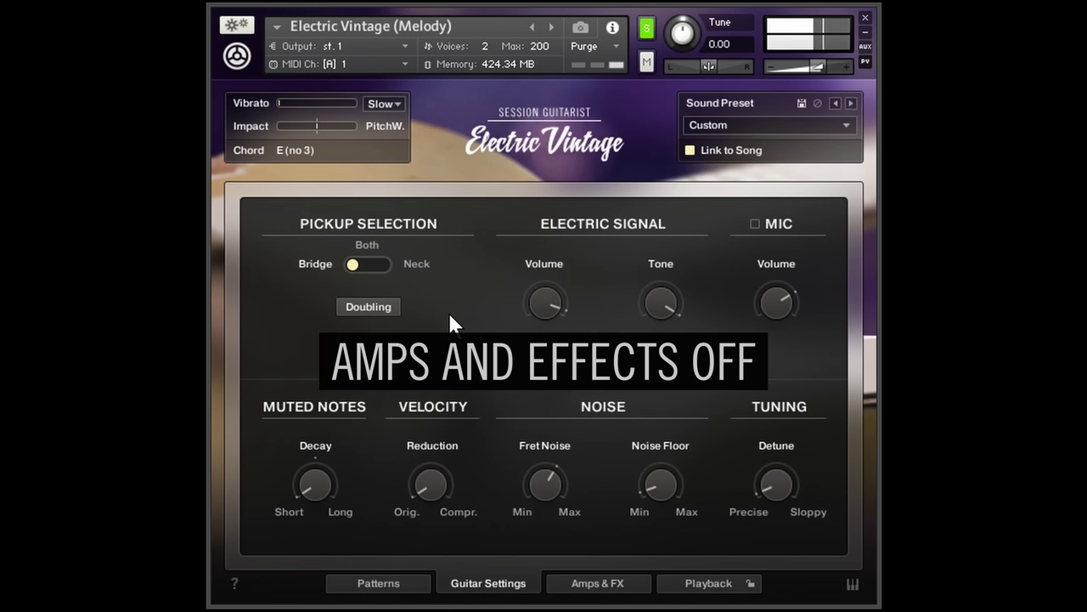
Switch Pickup Selection from bridge to Both, then open the amp and effects browser from an empty slot.
{"action": "left_click", "coordinate": [417, 265]}
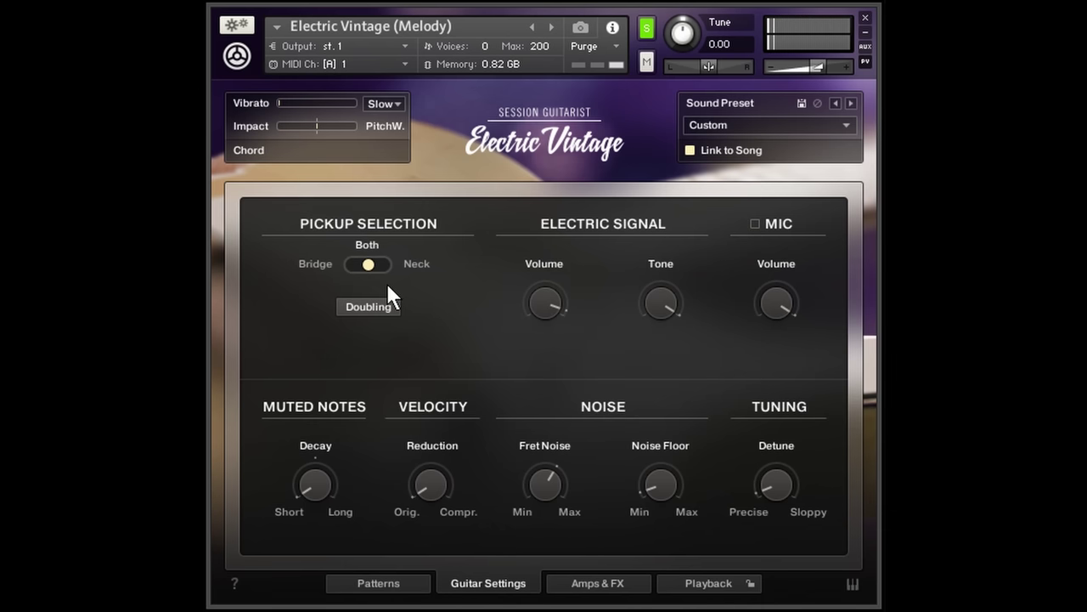
{"action": "left_click", "coordinate": [610, 586]}
{"action": "left_click", "coordinate": [293, 297]}
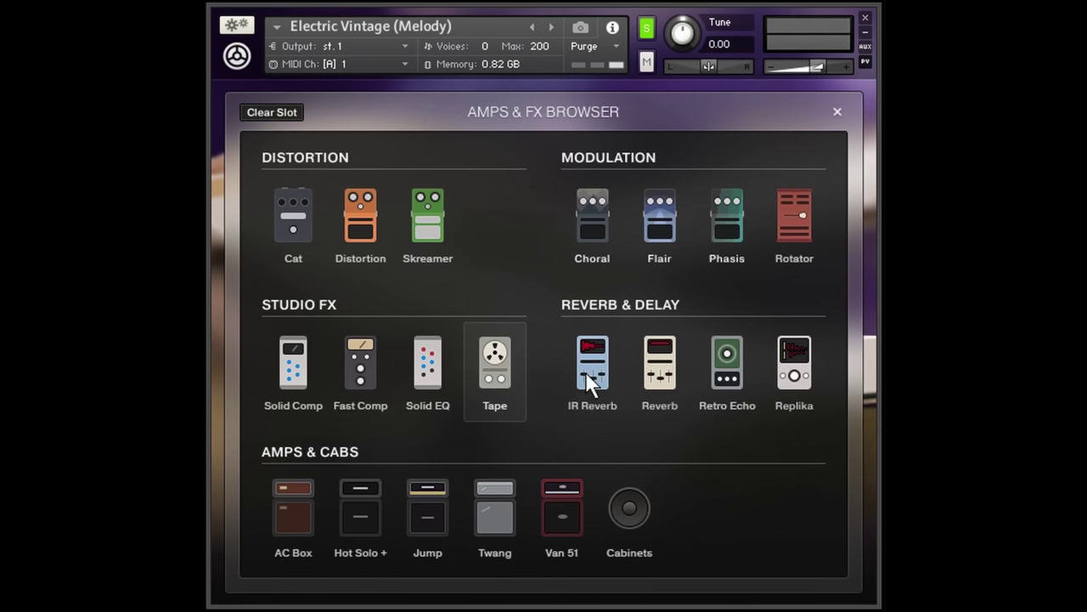
Audition the Retro Funk, Edgy Echoes and Gritty Brit sound presets, ending on Gritty Brit.
{"action": "left_click", "coordinate": [836, 112]}
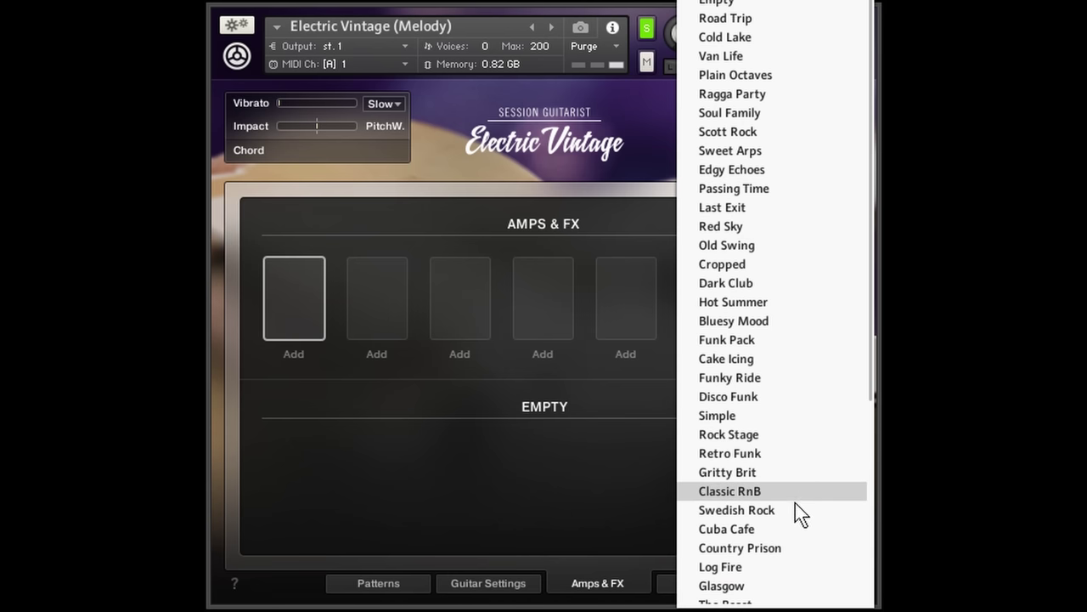
{"action": "left_click", "coordinate": [803, 453]}
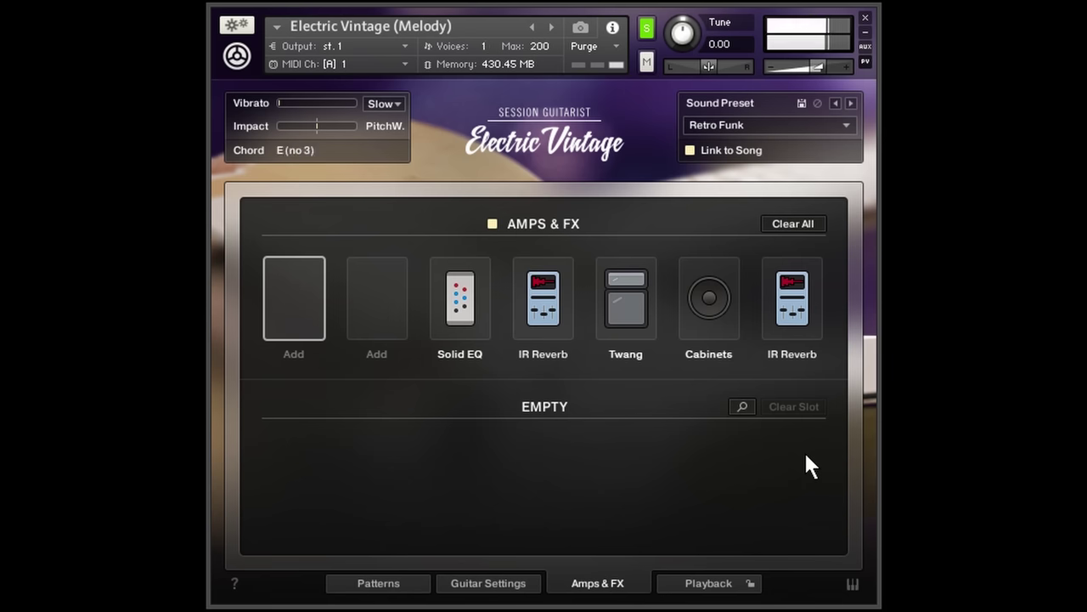
{"action": "left_click", "coordinate": [849, 131]}
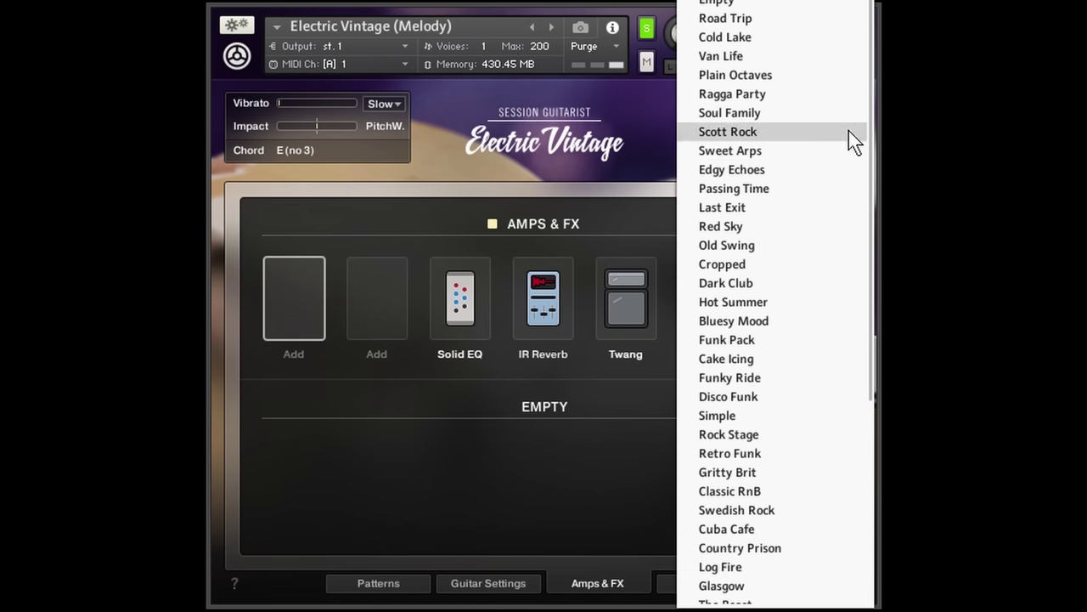
{"action": "left_click", "coordinate": [812, 177]}
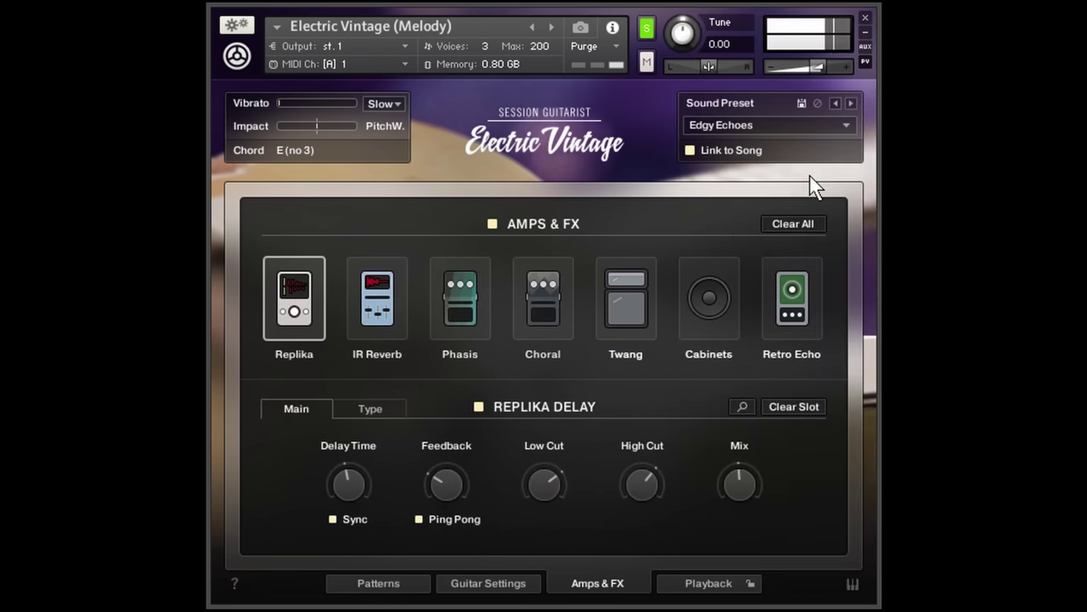
{"action": "left_click", "coordinate": [846, 129]}
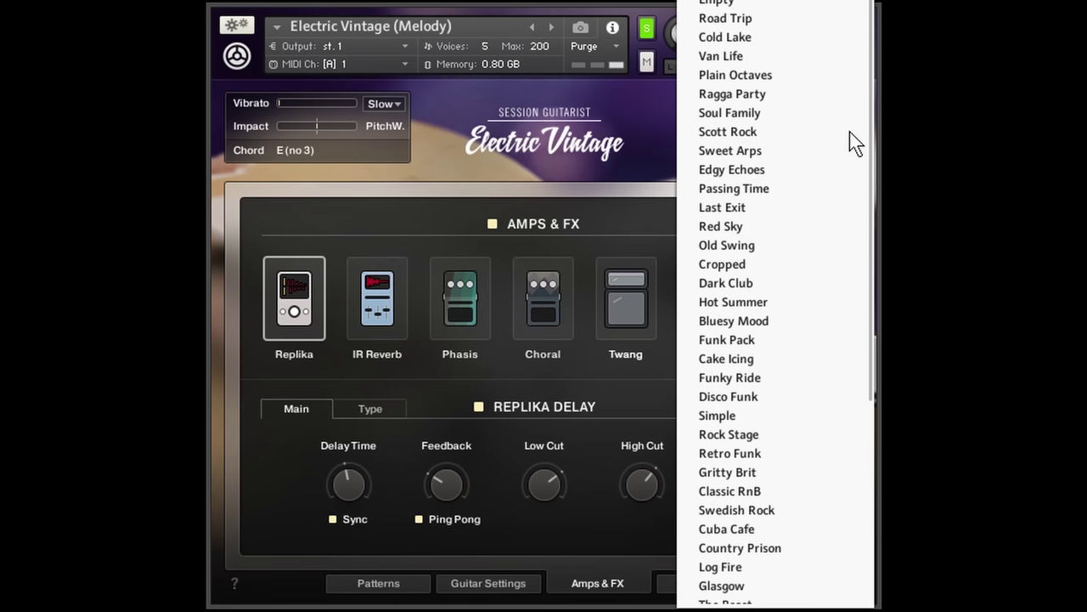
{"action": "left_click", "coordinate": [787, 472]}
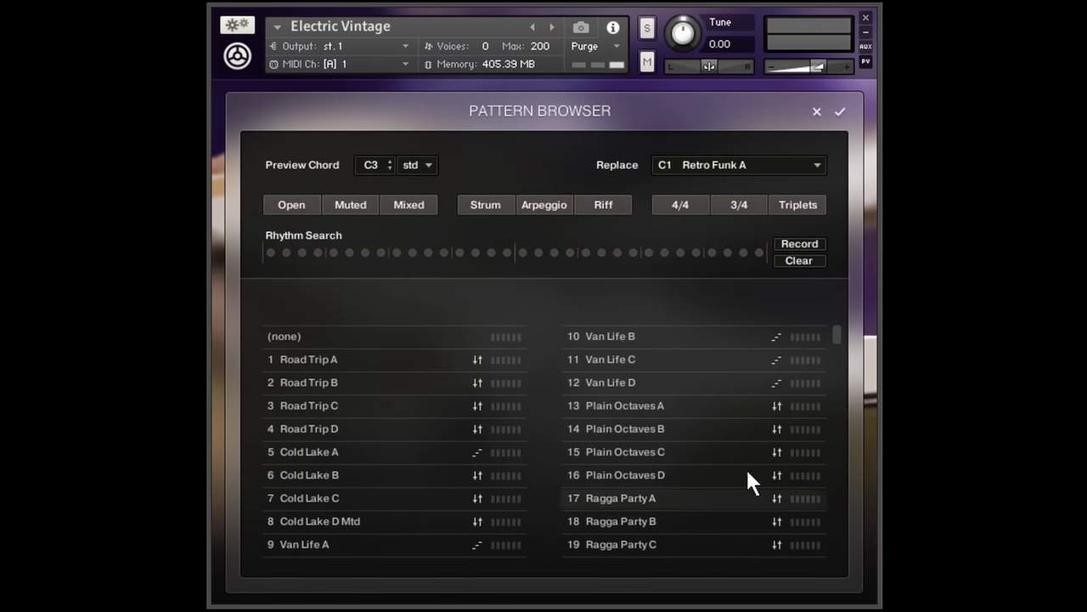
Filter the pattern browser by Strum, Arpeggio and Riff, scroll each list, then clear the Riff filter.
{"action": "left_click", "coordinate": [486, 207]}
{"action": "left_click_drag", "start_coordinate": [852, 380], "coordinate": [857, 573]}
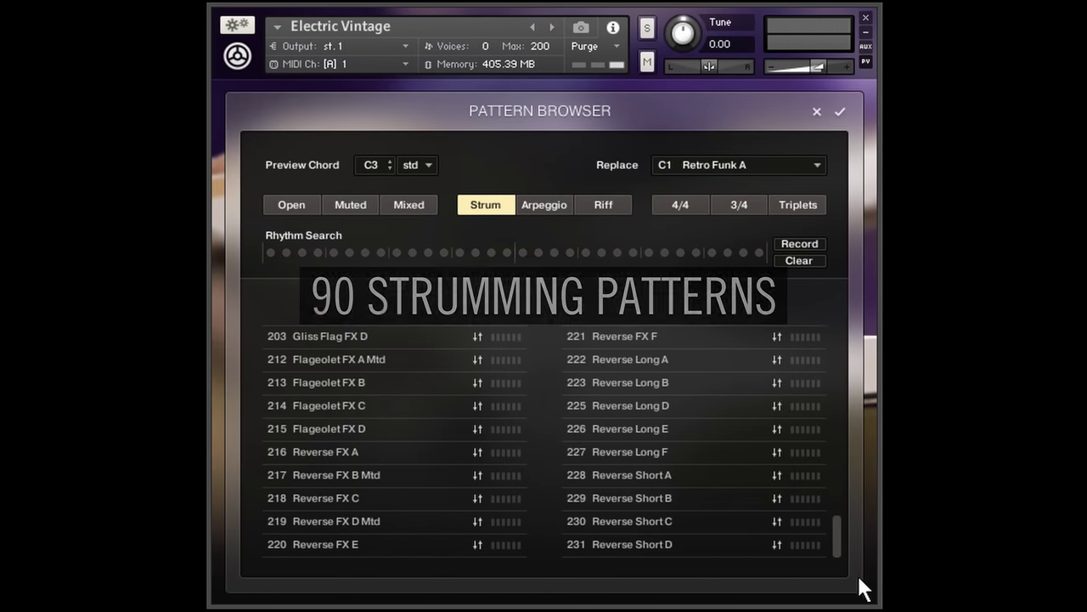
{"action": "left_click", "coordinate": [544, 205]}
{"action": "left_click_drag", "start_coordinate": [838, 344], "coordinate": [858, 560]}
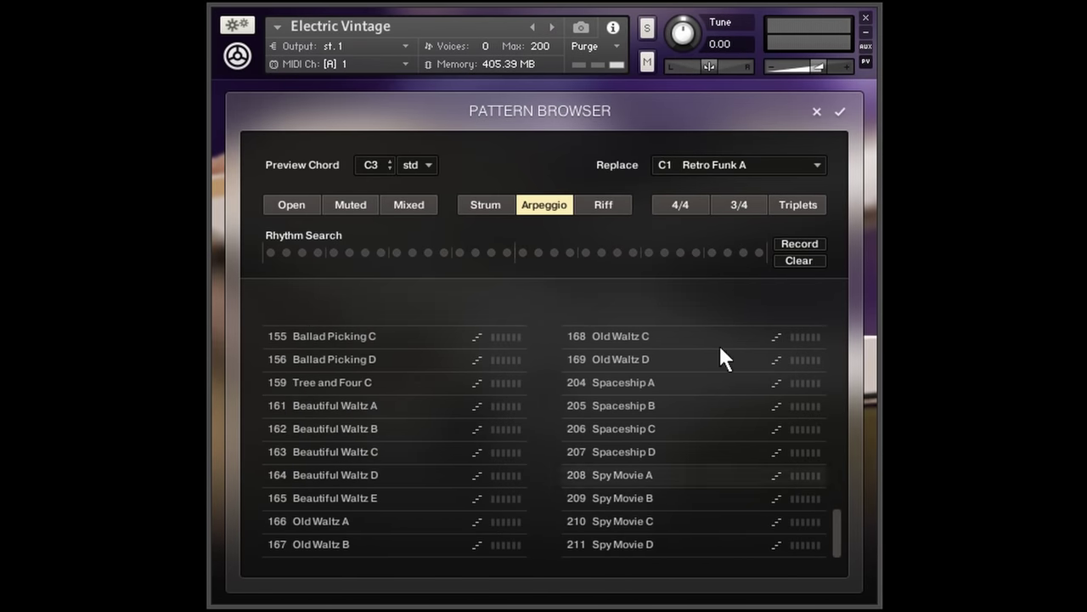
{"action": "left_click", "coordinate": [603, 205]}
{"action": "left_click_drag", "start_coordinate": [849, 371], "coordinate": [849, 433]}
{"action": "left_click", "coordinate": [603, 204]}
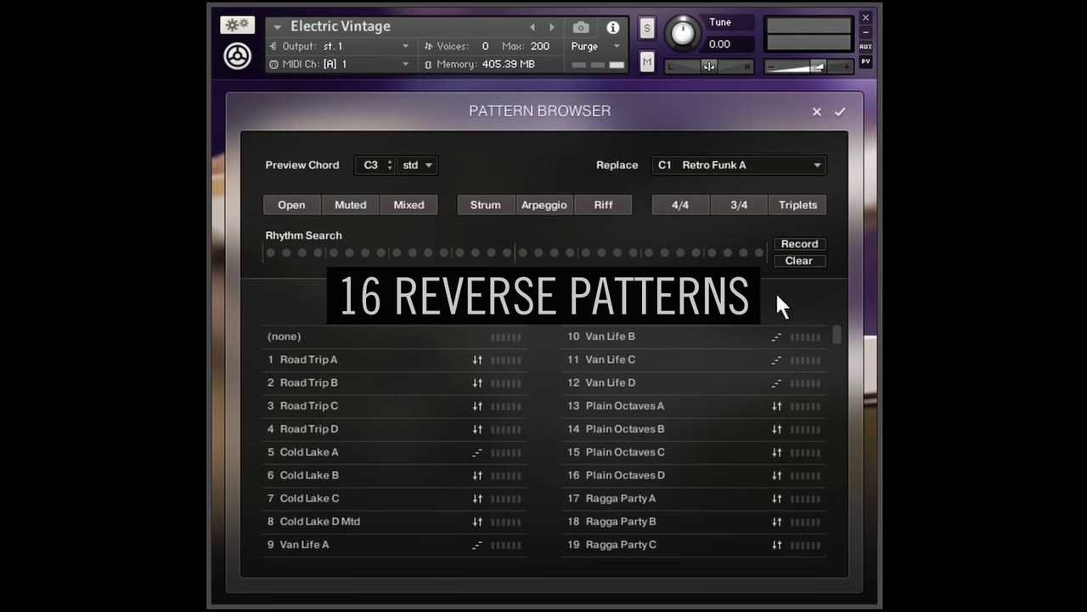
{"action": "mouse_move", "coordinate": [838, 340]}
{"action": "left_mouse_down"}
{"action": "mouse_move", "coordinate": [838, 457]}
{"action": "mouse_move", "coordinate": [628, 599]}
{"action": "left_mouse_up"}
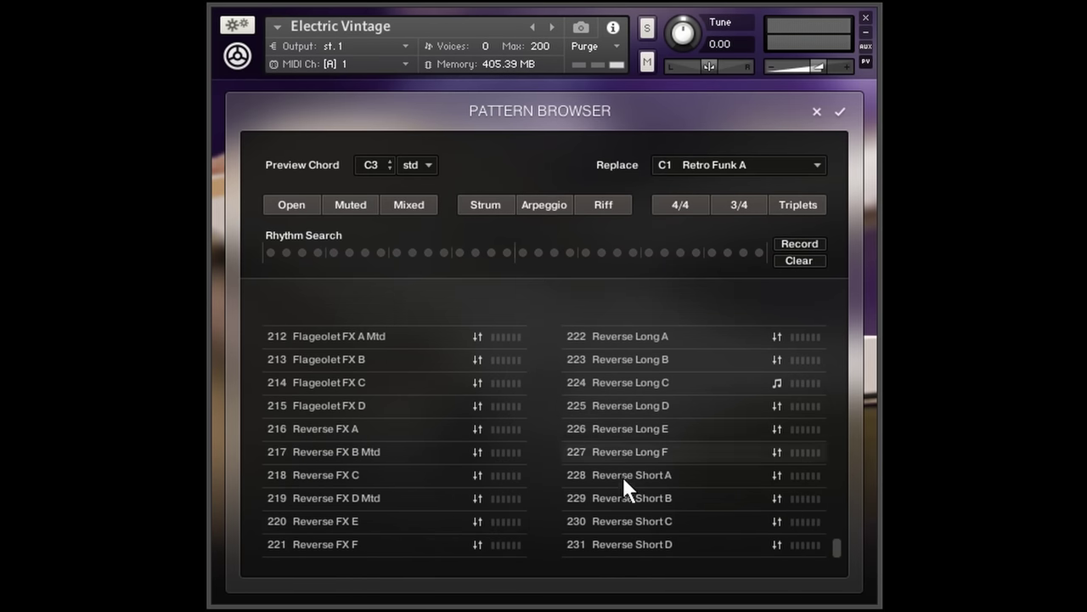
Load Electric Vintage (Melody), switch Plectrum to Finger playing, and show its keyboard mapping.
{"action": "left_click", "coordinate": [817, 112]}
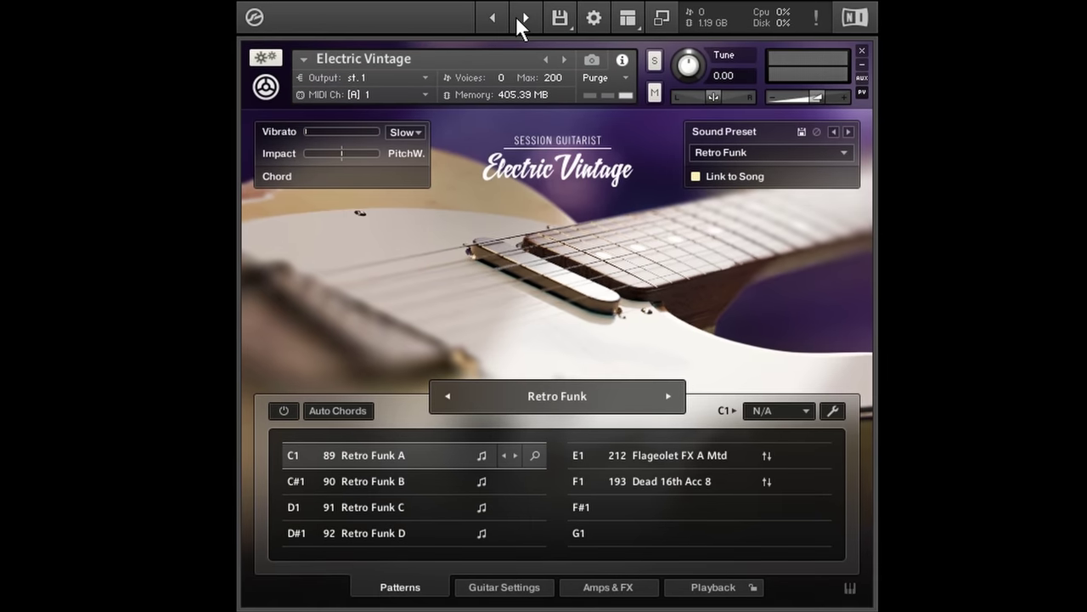
{"action": "left_click", "coordinate": [520, 12]}
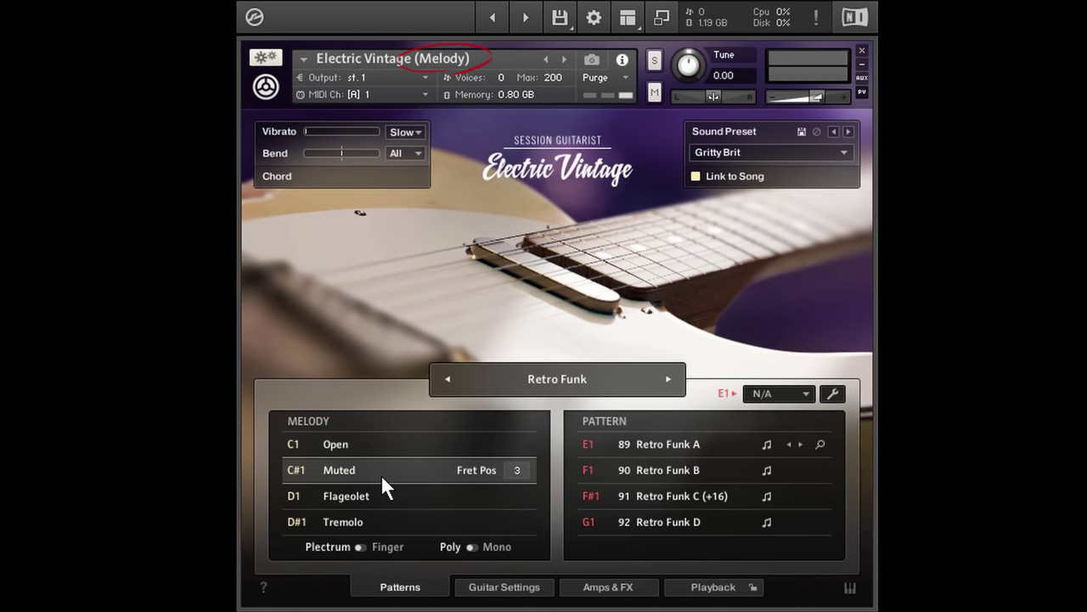
{"action": "left_click", "coordinate": [382, 549]}
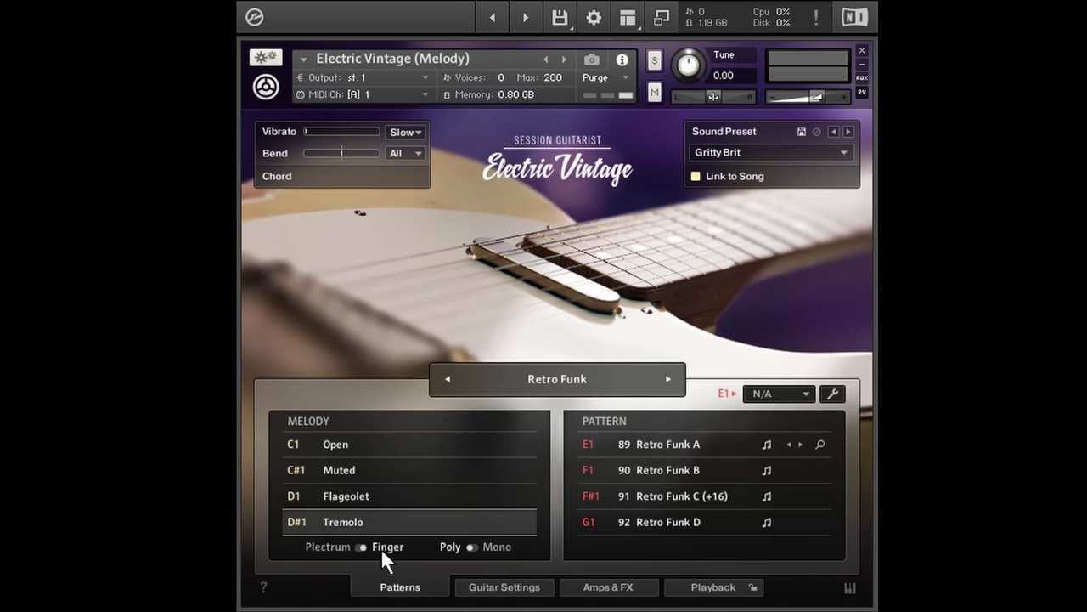
{"action": "left_click", "coordinate": [850, 588]}
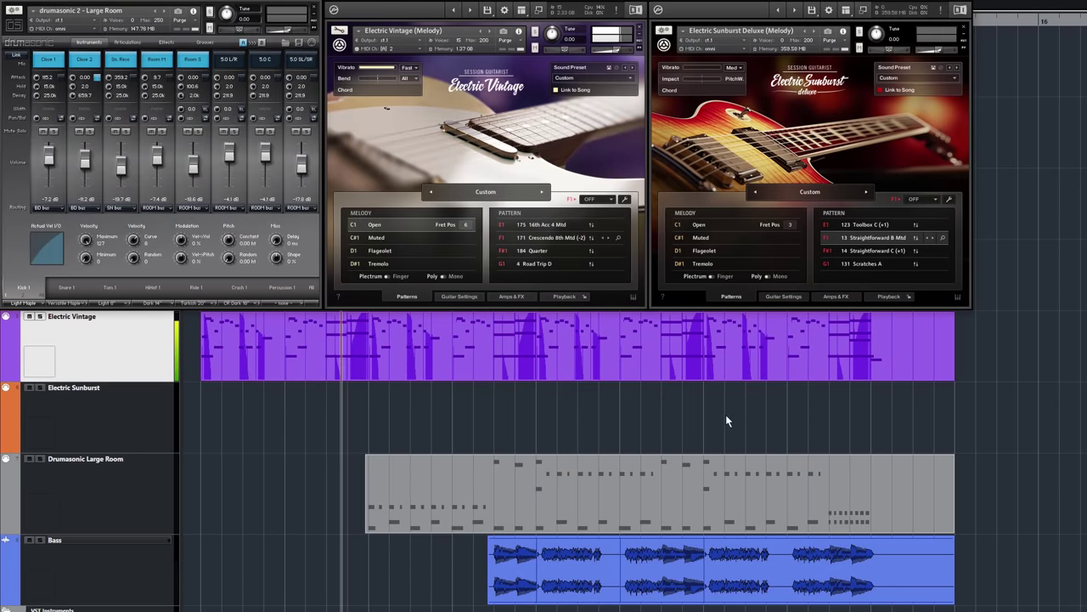
Alt-drag the latter part of the Electric Vintage event onto the Electric Sunburst track.
{"action": "left_click_drag", "start_coordinate": [497, 343], "coordinate": [527, 413]}
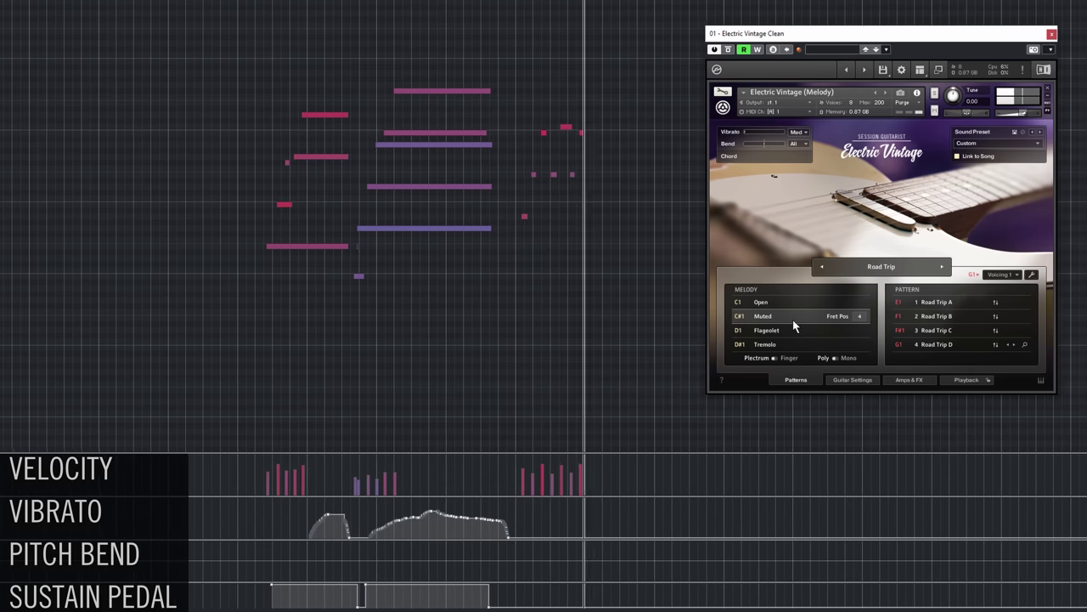
While recording, switch the Melody articulation to Flageolet, then Tremolo, then back to Muted.
{"action": "left_click", "coordinate": [795, 332]}
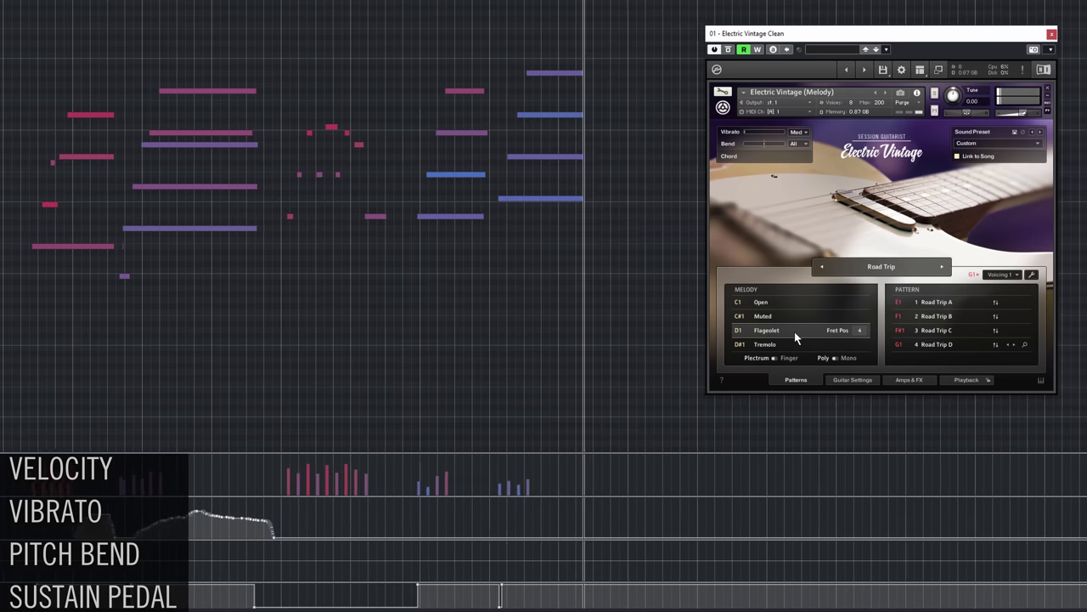
{"action": "left_click", "coordinate": [798, 347]}
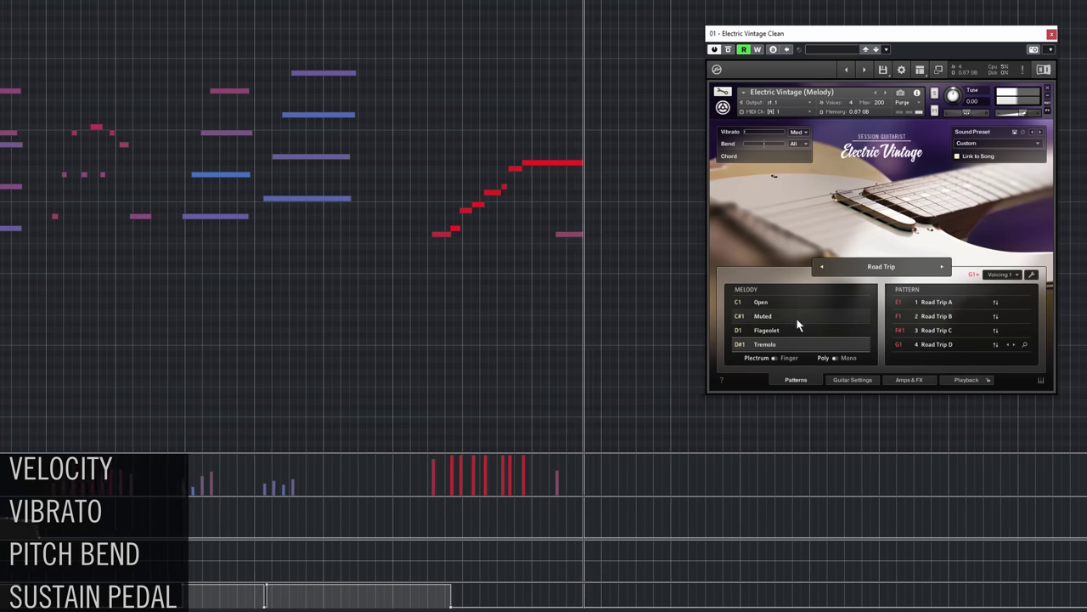
{"action": "left_click", "coordinate": [796, 316]}
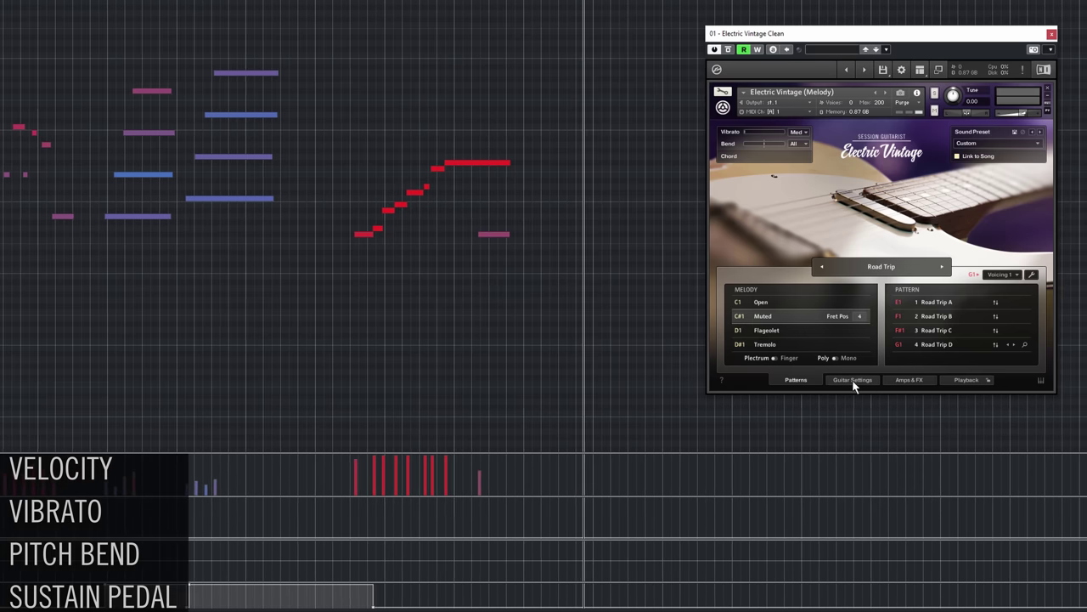
On Guitar Settings, sweep the Muted Notes Decay knob up and down, ending at 150%.
{"action": "left_click", "coordinate": [852, 379]}
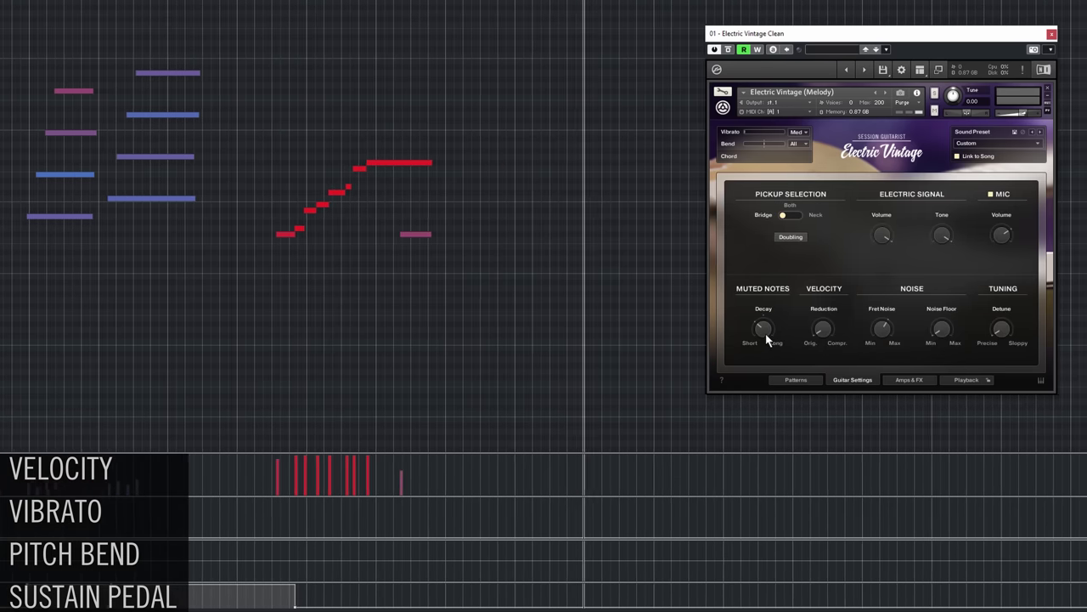
{"action": "mouse_move", "coordinate": [763, 329]}
{"action": "left_click_drag", "start_coordinate": [773, 339], "coordinate": [778, 305]}
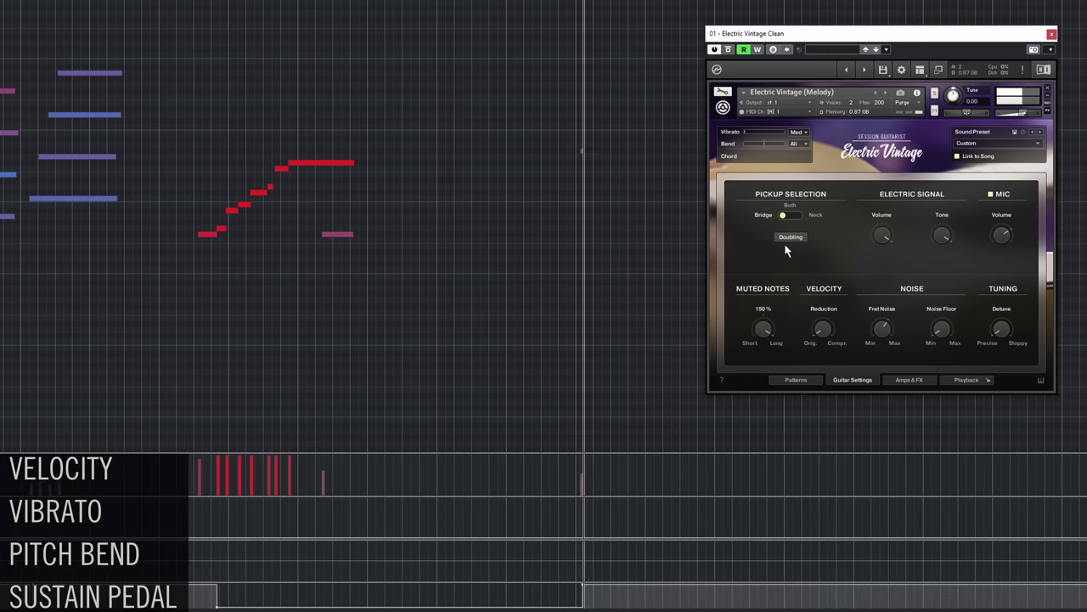
{"action": "left_click_drag", "start_coordinate": [784, 243], "coordinate": [774, 345]}
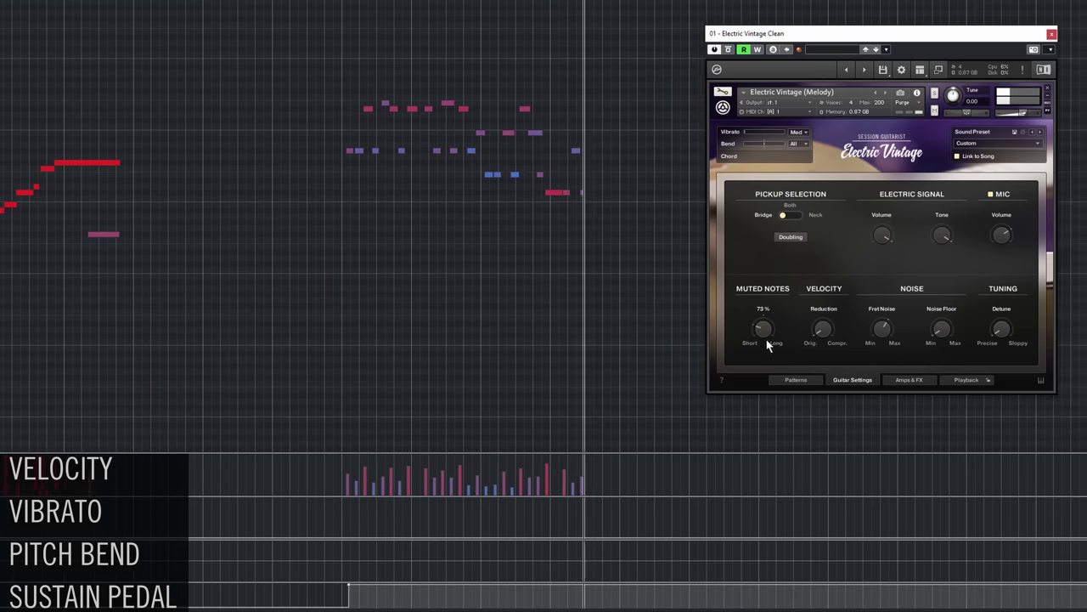
{"action": "mouse_move", "coordinate": [763, 331]}
{"action": "left_mouse_down"}
{"action": "mouse_move", "coordinate": [759, 311]}
{"action": "mouse_move", "coordinate": [788, 247]}
{"action": "mouse_move", "coordinate": [769, 391]}
{"action": "left_mouse_up"}
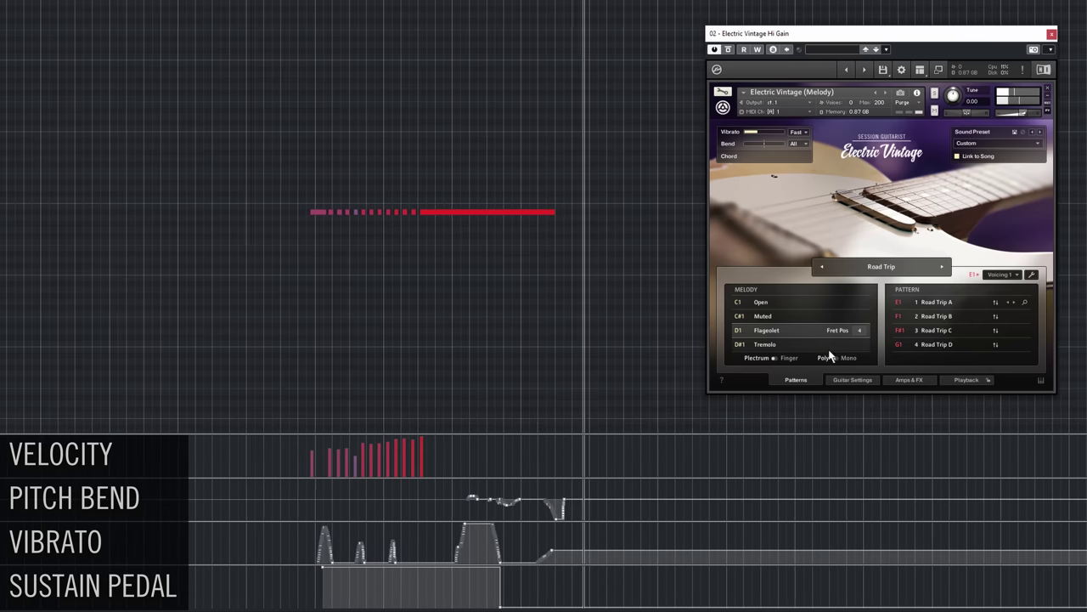
Set the Melody articulation to Open and show the keyswitch keyboard map.
{"action": "left_click", "coordinate": [801, 303]}
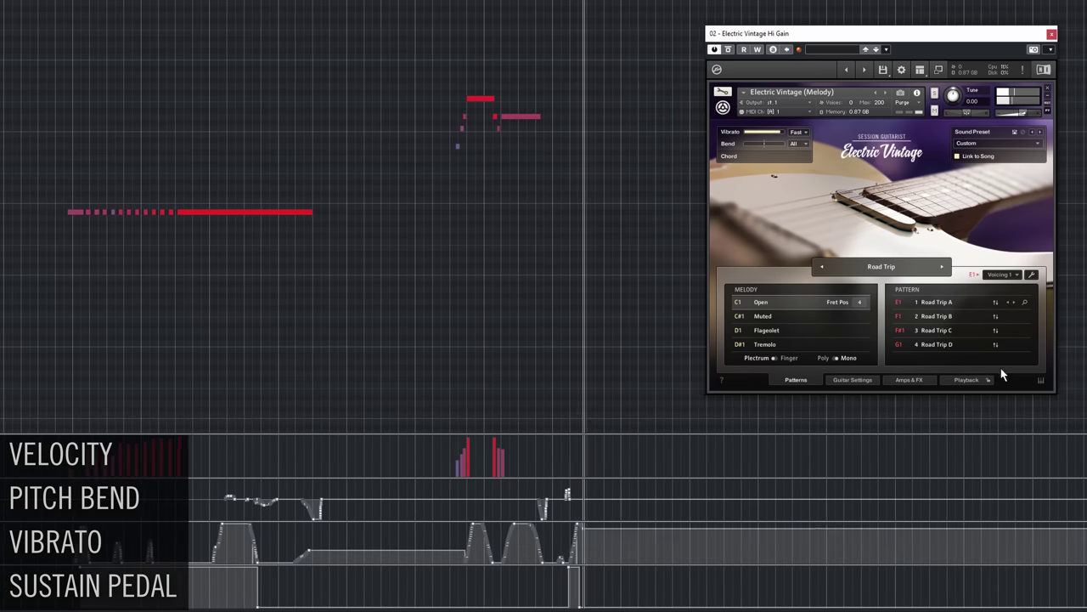
{"action": "left_click", "coordinate": [1041, 381]}
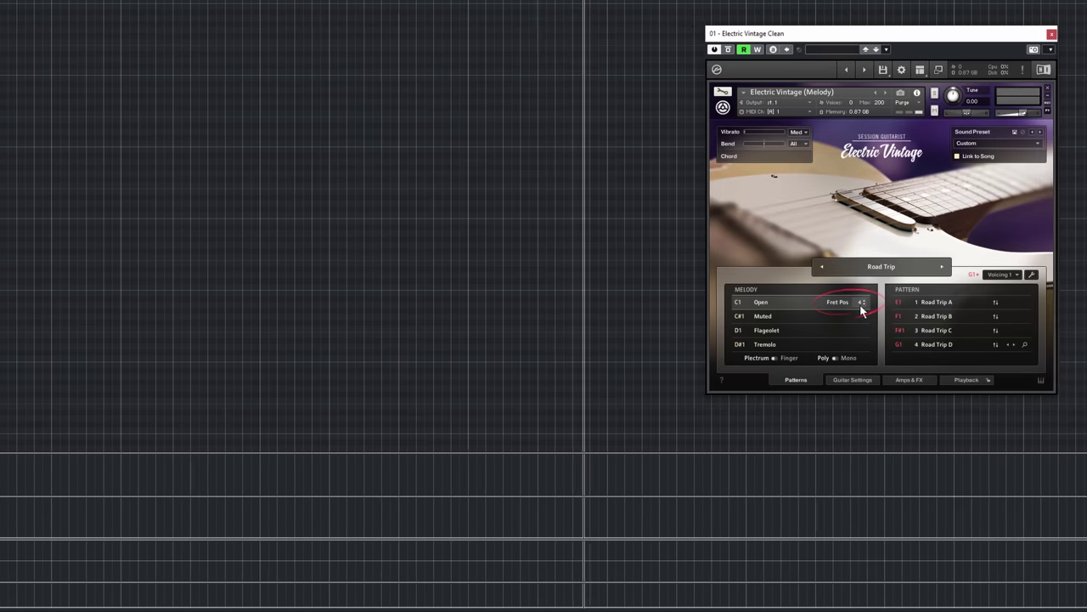
Set the Open melody's fret position to 12 and switch picking to Finger.
{"action": "left_click_drag", "start_coordinate": [860, 304], "coordinate": [865, 286]}
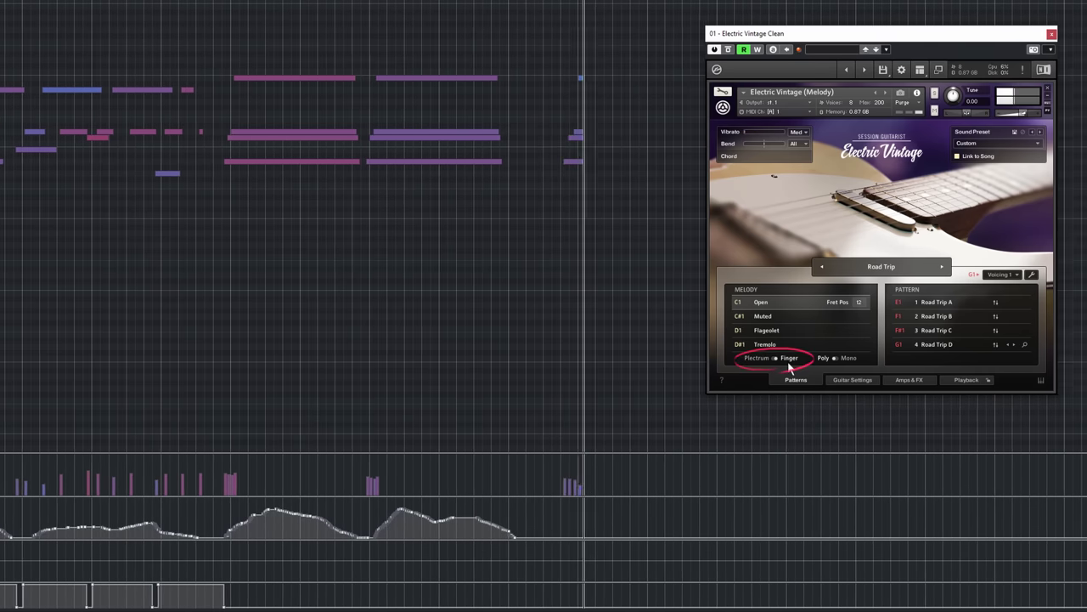
{"action": "left_click", "coordinate": [789, 360]}
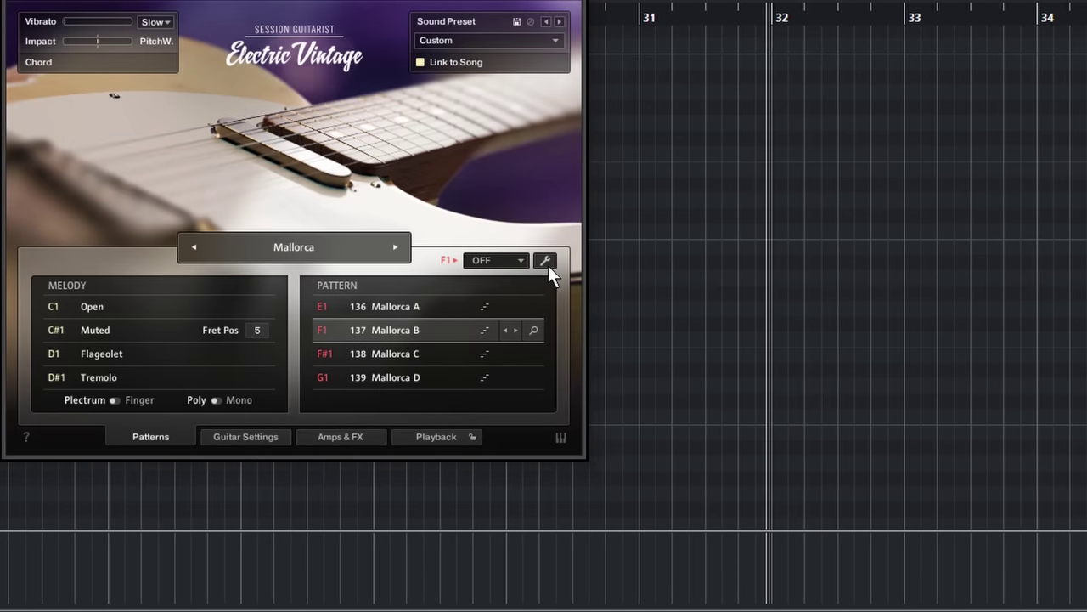
Set Mallorca B's style to Plec muted and shorten the Muted Notes decay.
{"action": "left_click", "coordinate": [545, 260]}
{"action": "left_click", "coordinate": [246, 184]}
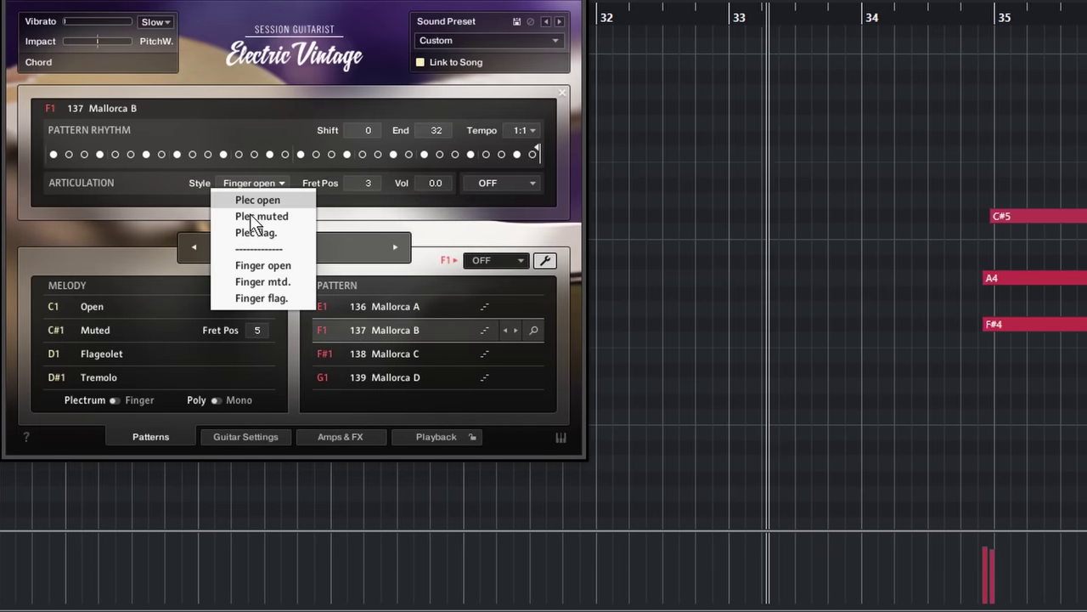
{"action": "left_click", "coordinate": [255, 215]}
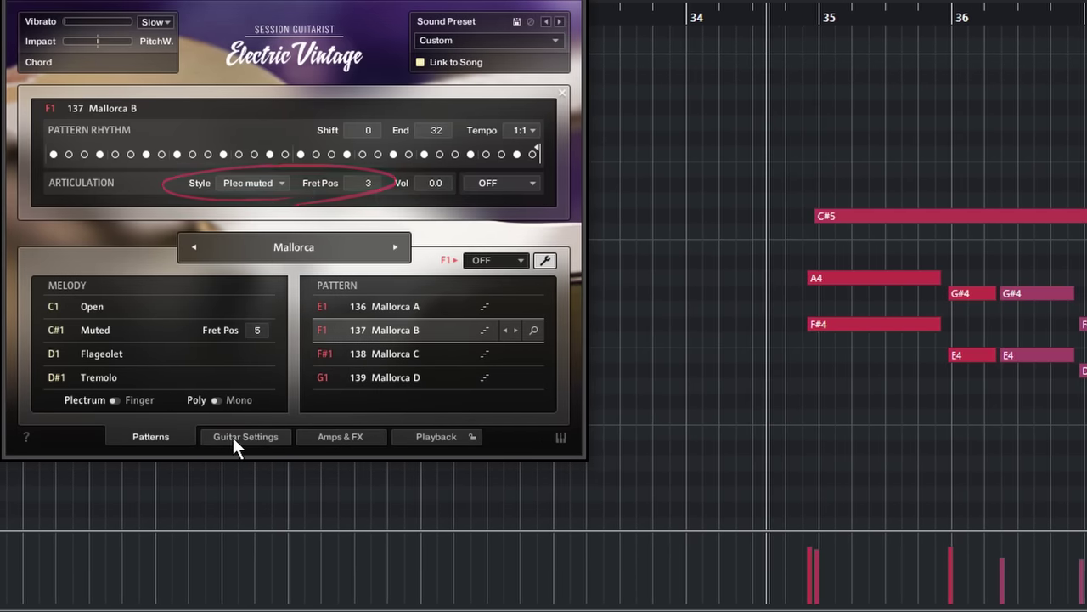
{"action": "left_click", "coordinate": [238, 436]}
{"action": "left_click_drag", "start_coordinate": [92, 348], "coordinate": [104, 475]}
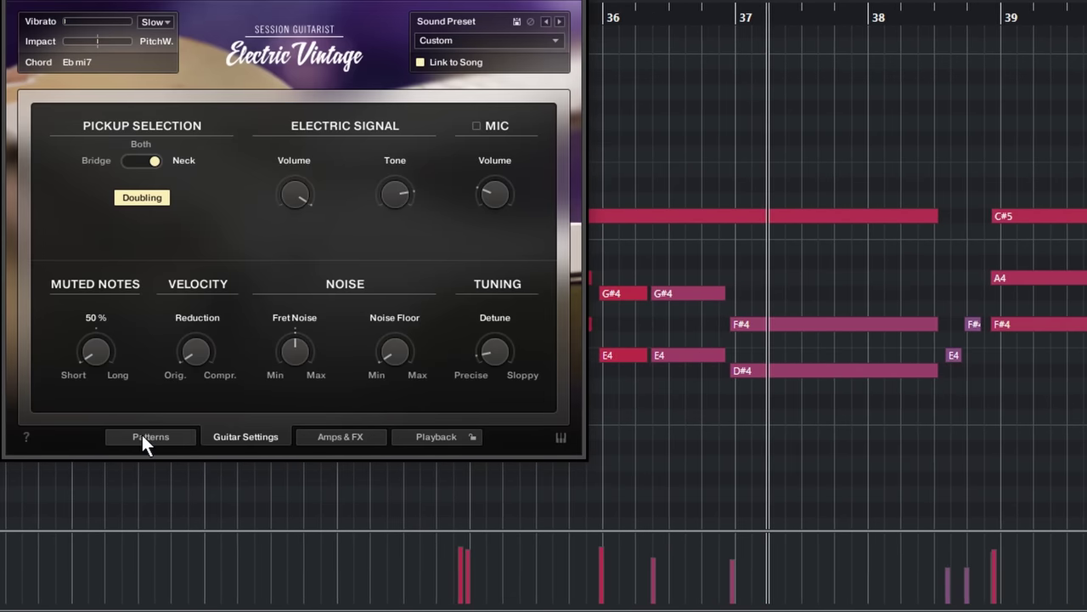
Reselect Plec muted for Mallorca B and raise its fret position to 8.
{"action": "left_click", "coordinate": [139, 437]}
{"action": "left_click", "coordinate": [260, 183]}
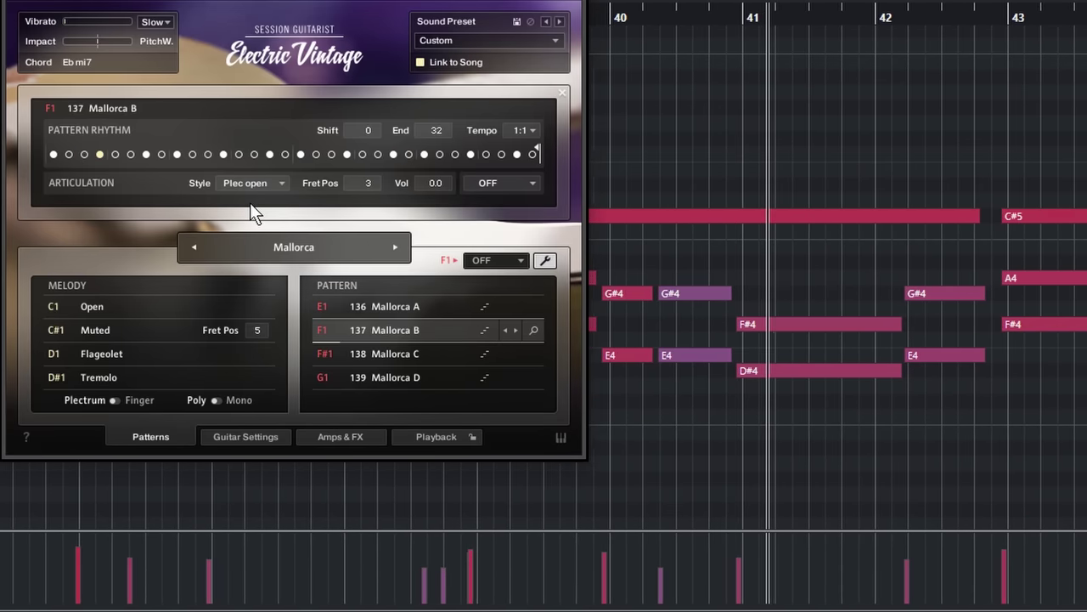
{"action": "left_click", "coordinate": [270, 189]}
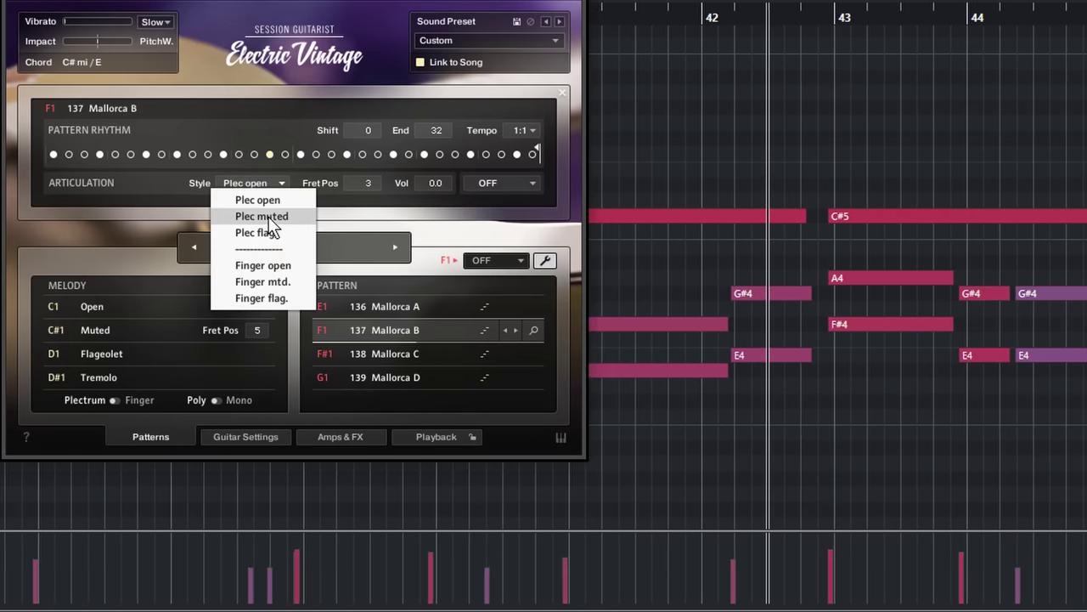
{"action": "left_click", "coordinate": [268, 217]}
{"action": "left_click_drag", "start_coordinate": [372, 189], "coordinate": [386, 11]}
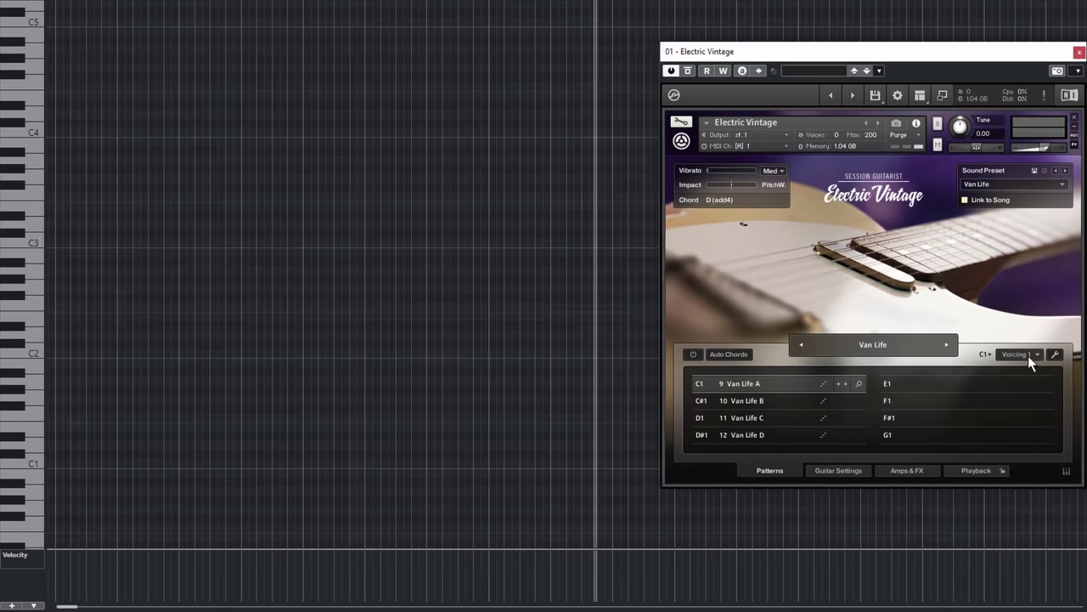
Audition Voicings 1 through 5 on Van Life over D3, ending on Voicing 1.
{"action": "left_click", "coordinate": [1028, 355]}
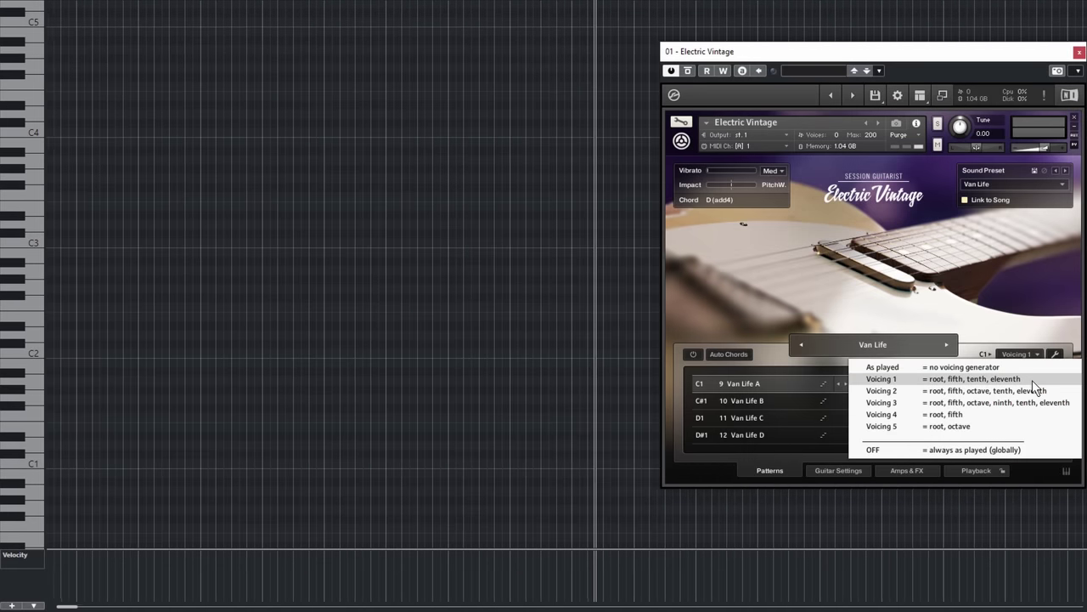
{"action": "left_click", "coordinate": [1032, 379]}
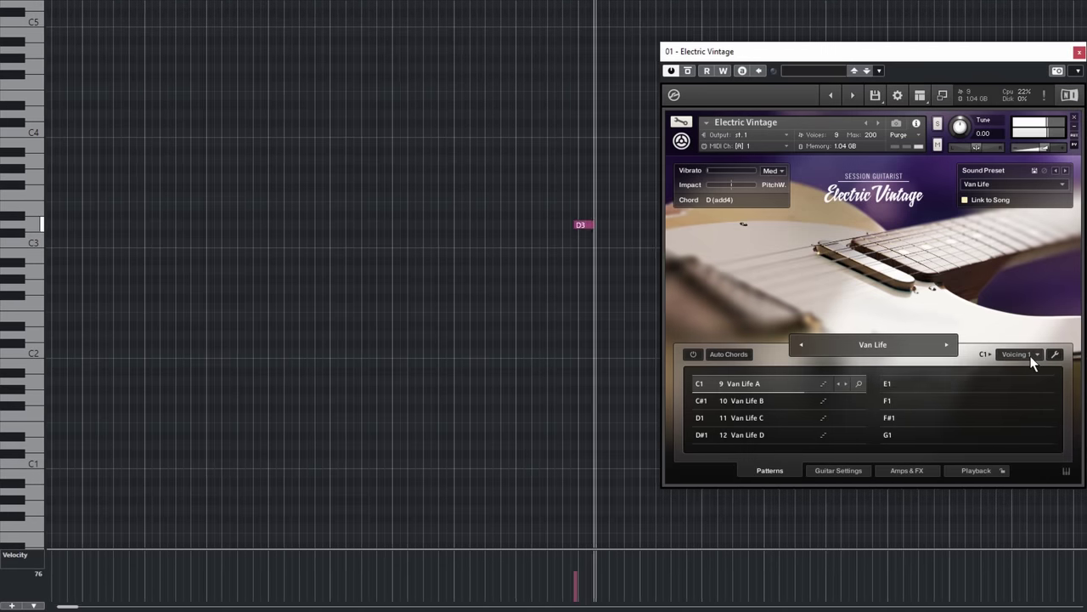
{"action": "left_click", "coordinate": [1030, 356]}
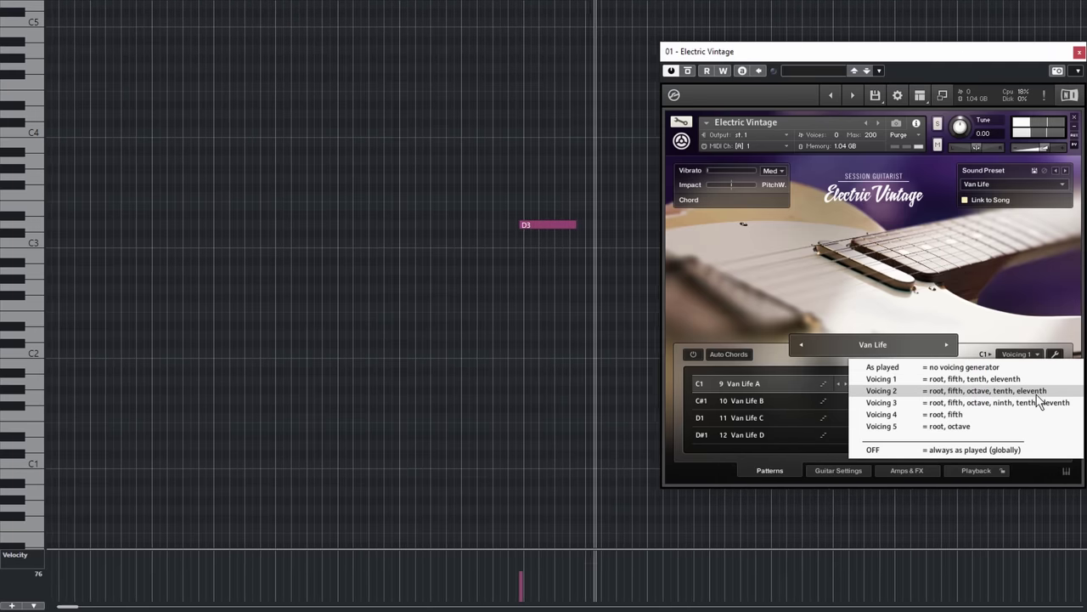
{"action": "left_click", "coordinate": [1036, 392]}
{"action": "left_click", "coordinate": [1034, 355]}
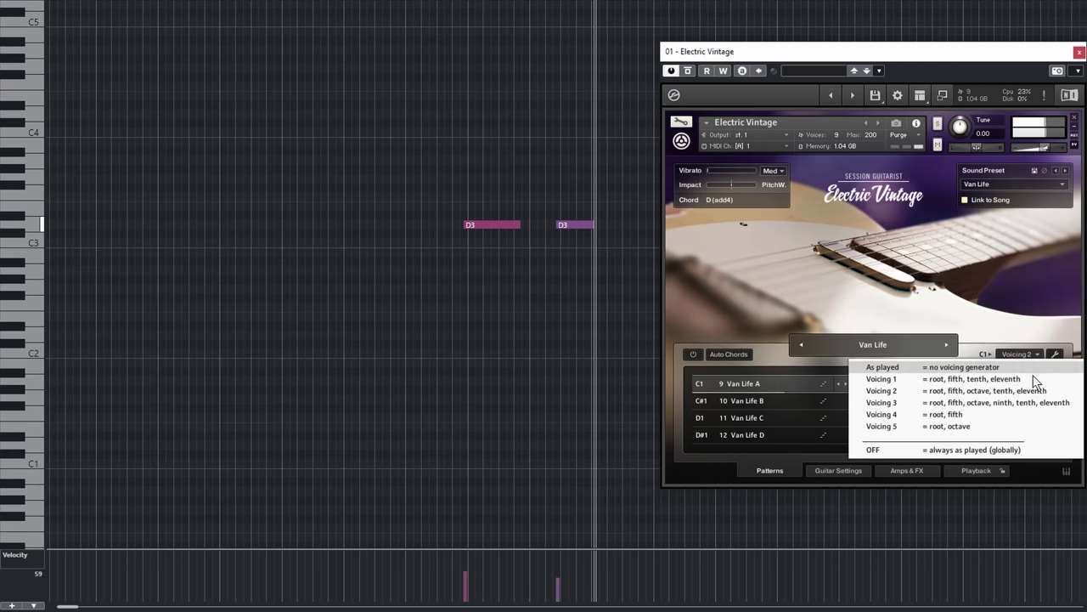
{"action": "left_click", "coordinate": [1037, 402]}
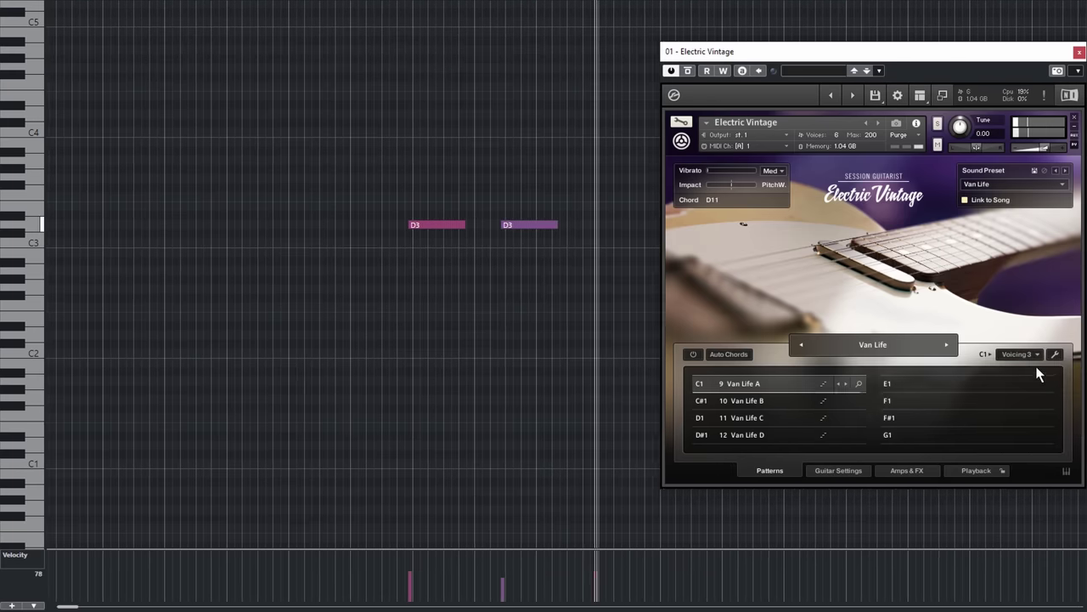
{"action": "left_click", "coordinate": [1035, 355]}
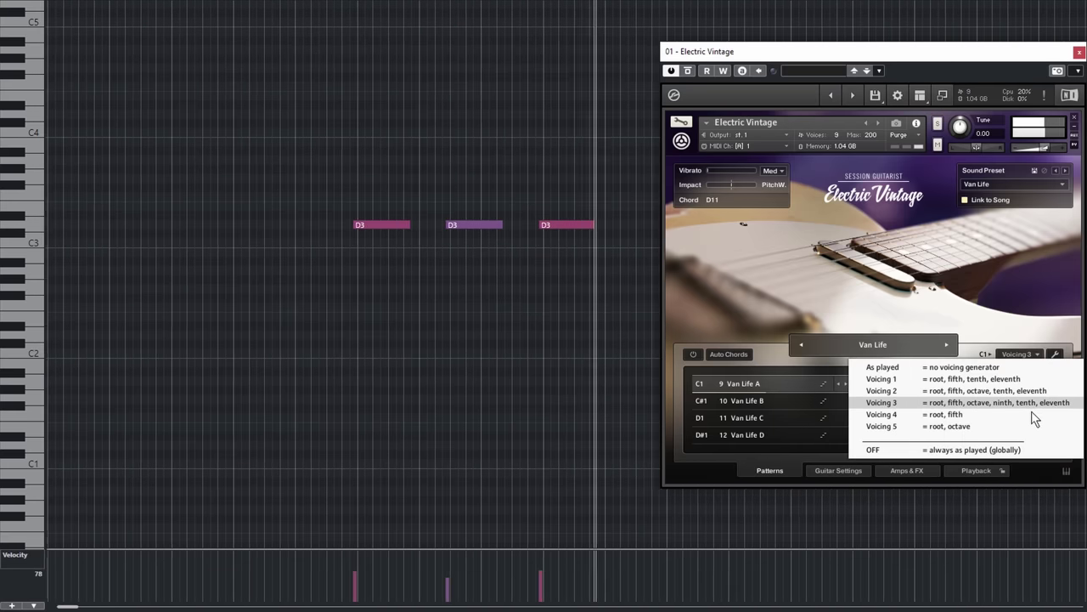
{"action": "left_click", "coordinate": [1034, 422]}
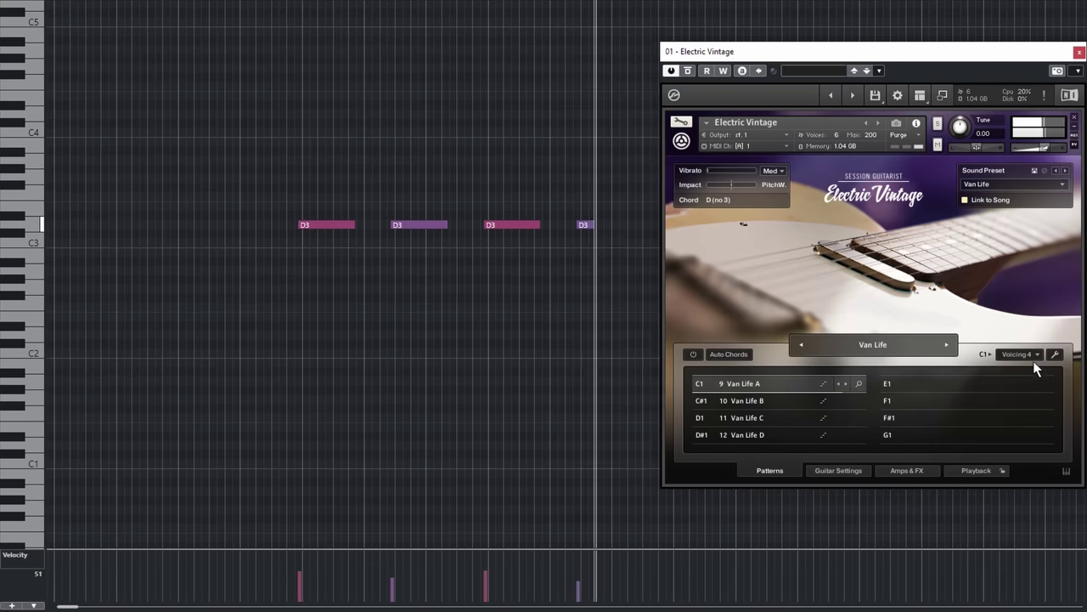
{"action": "left_click", "coordinate": [1036, 356]}
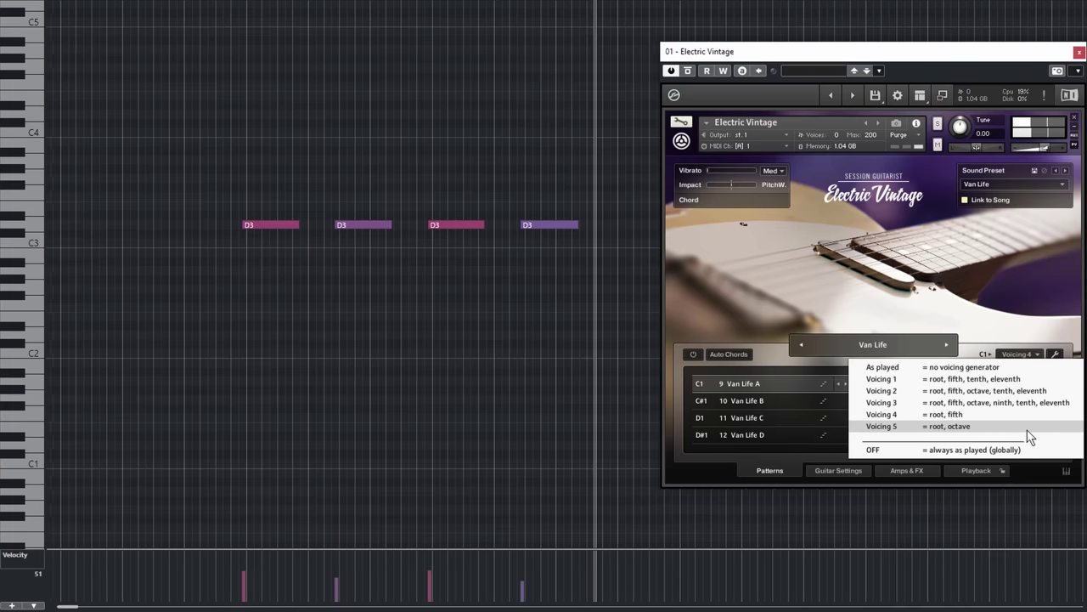
{"action": "left_click", "coordinate": [1027, 429]}
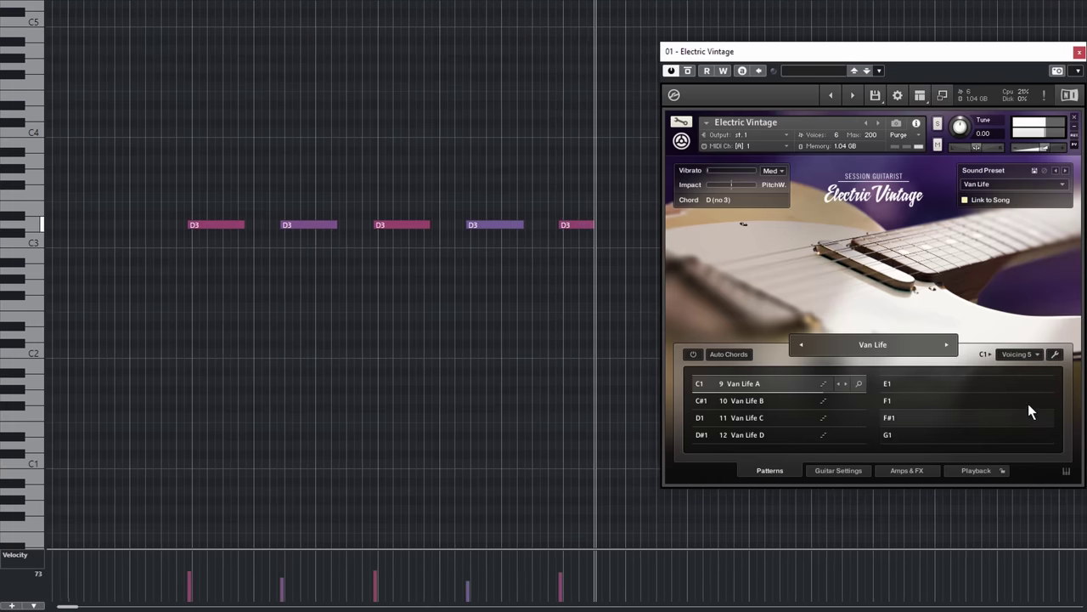
{"action": "left_click", "coordinate": [1023, 355]}
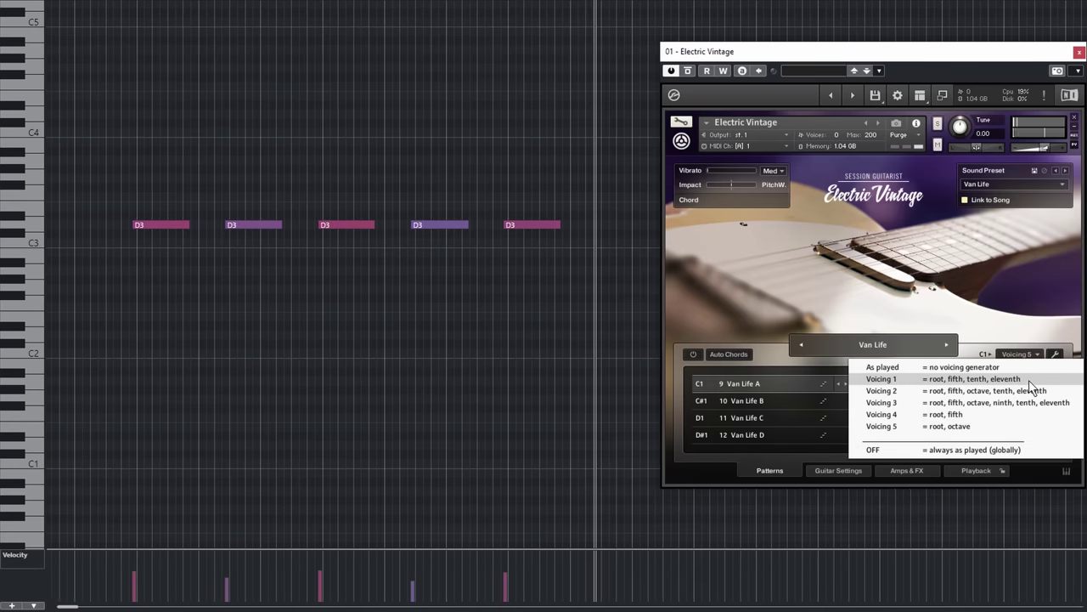
{"action": "left_click", "coordinate": [1029, 379]}
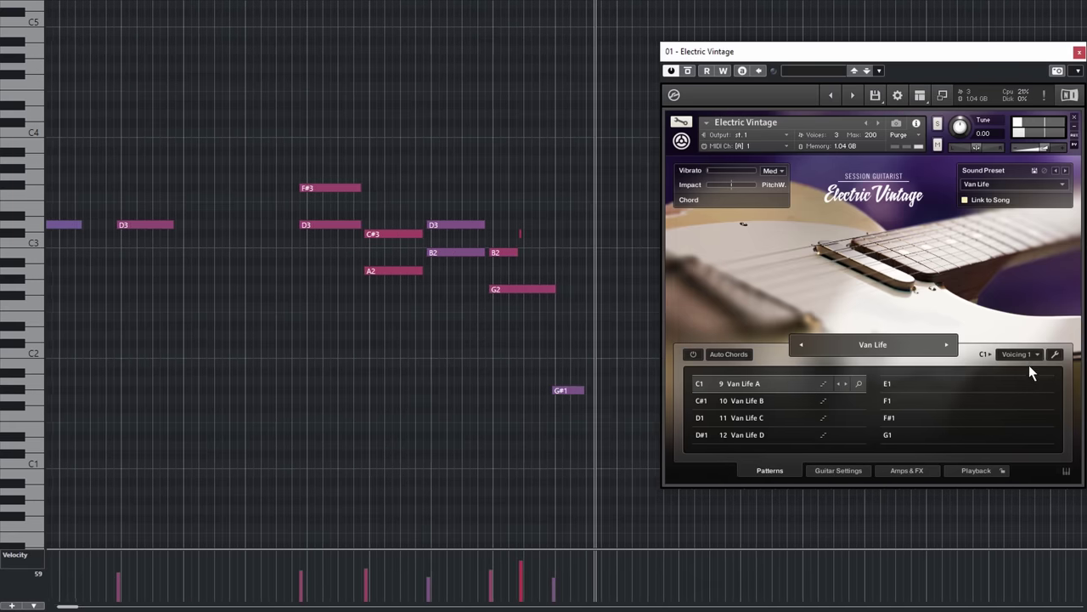
Set Voicing to OFF and play the Main Riff to hear its chords as written.
{"action": "left_click", "coordinate": [1026, 355]}
{"action": "left_click", "coordinate": [1011, 450]}
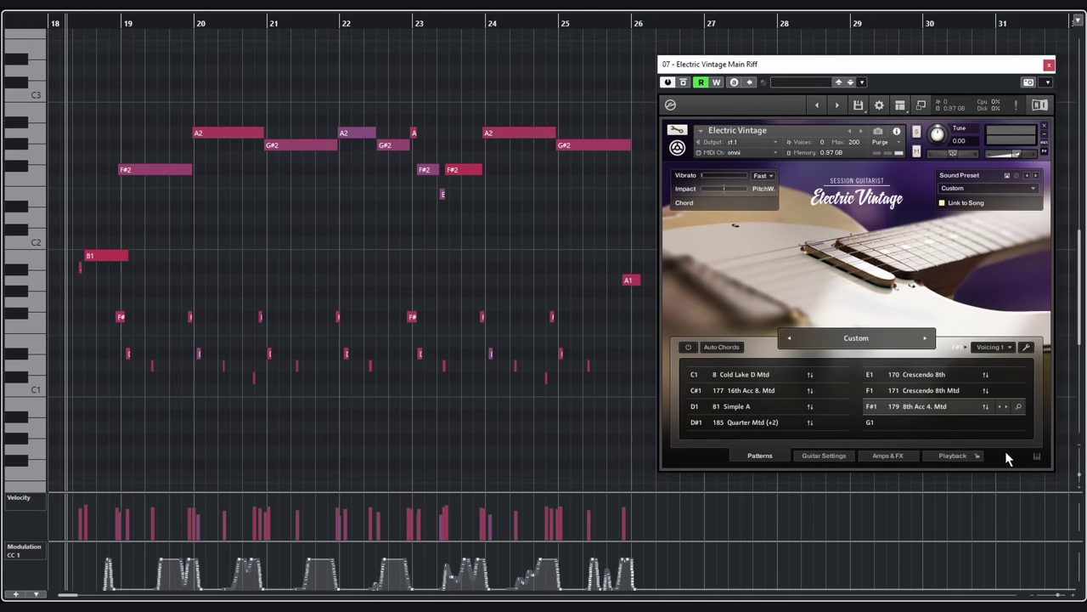
{"action": "key", "text": "space"}
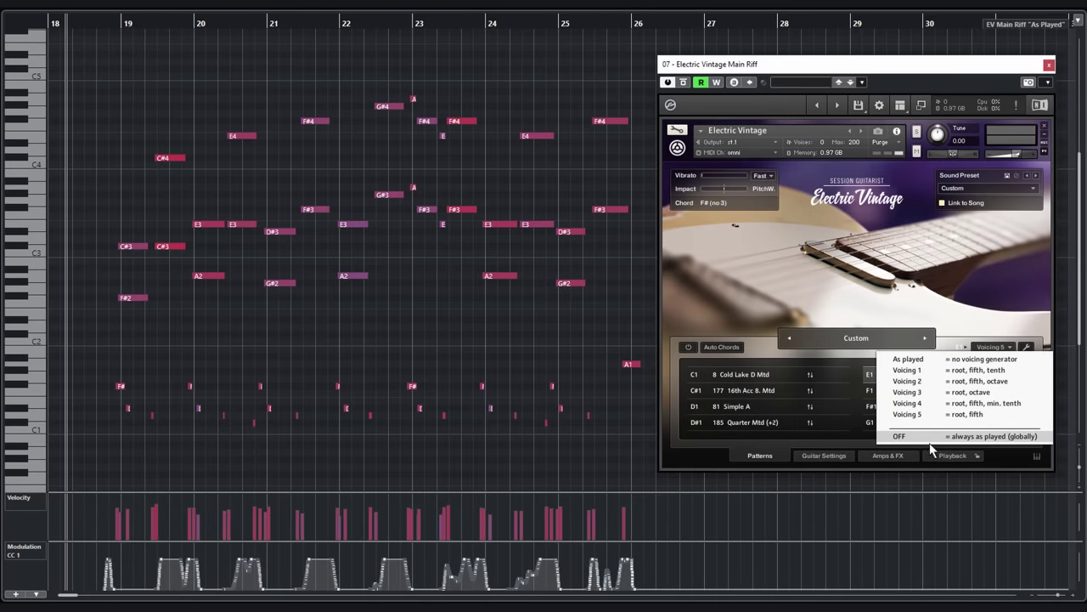
{"action": "left_click", "coordinate": [930, 439]}
{"action": "key", "text": "space"}
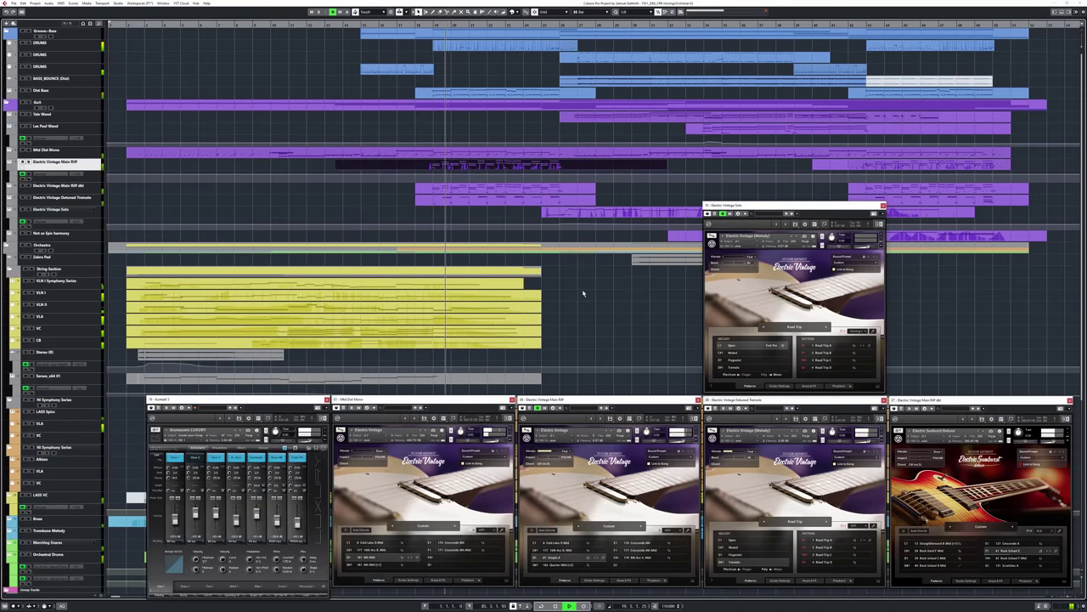
Deselect the Main Riff and open the Electric Vintage Solo part in the Key Editor.
{"action": "left_click", "coordinate": [583, 293]}
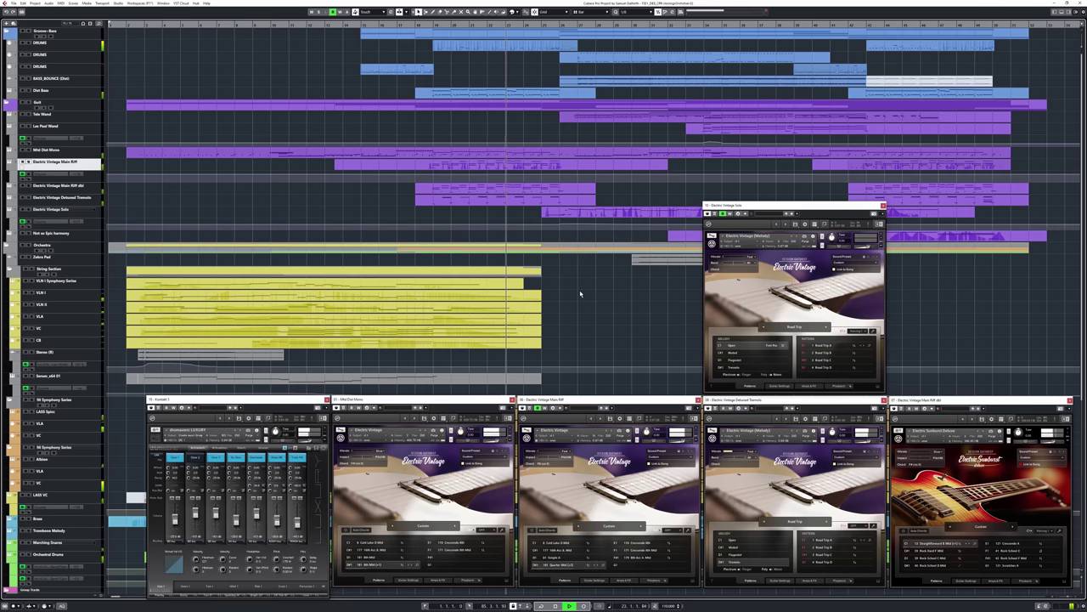
{"action": "double_click", "coordinate": [559, 215]}
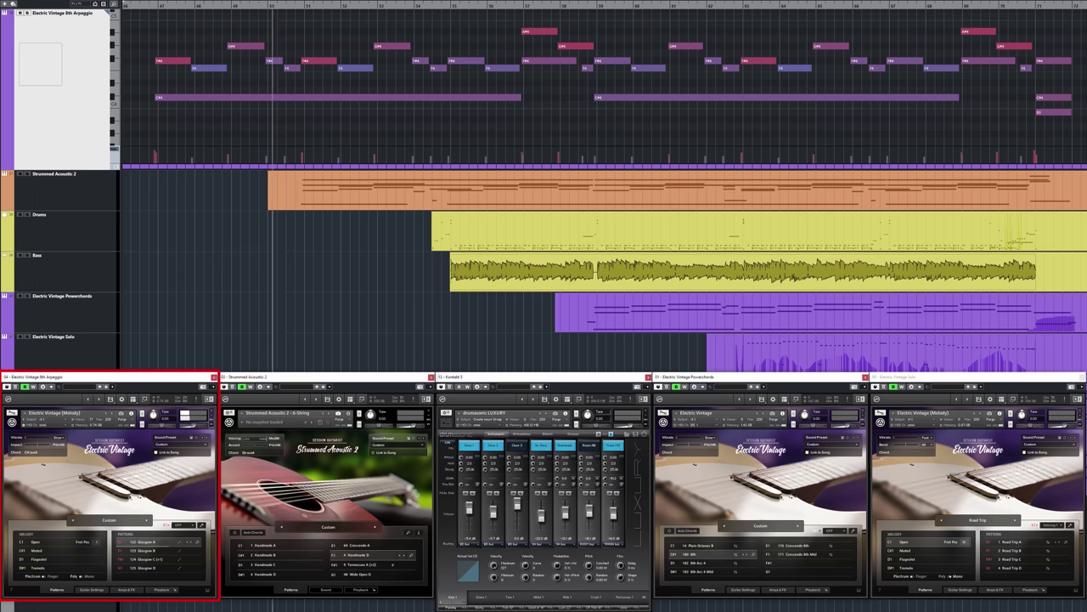
Move the editor down to the Strummed Acoustic 2 part, then to Drums.
{"action": "key", "text": "Down"}
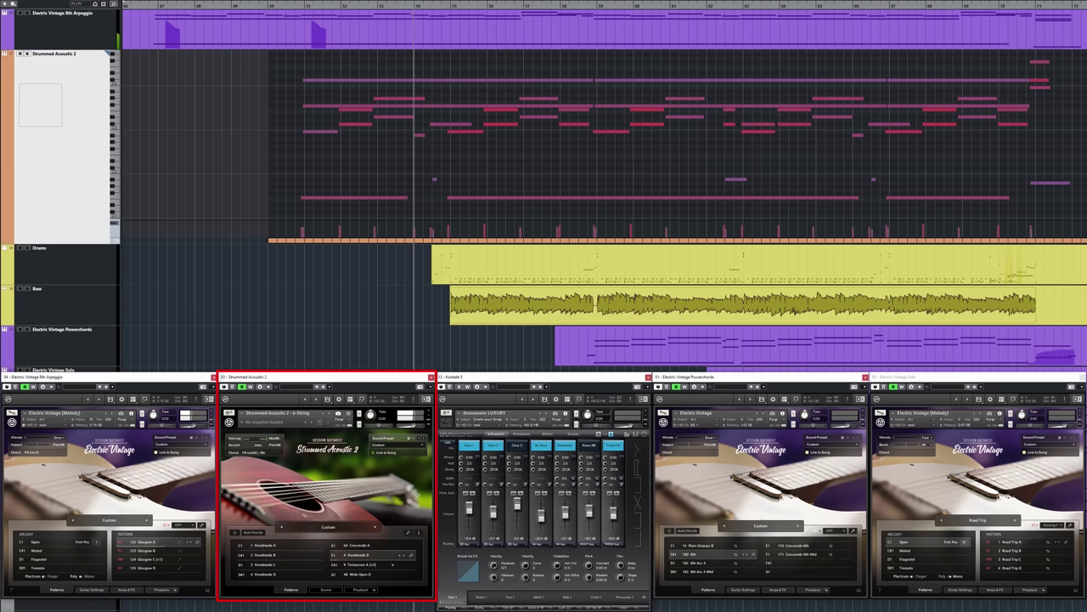
{"action": "key", "text": "Down"}
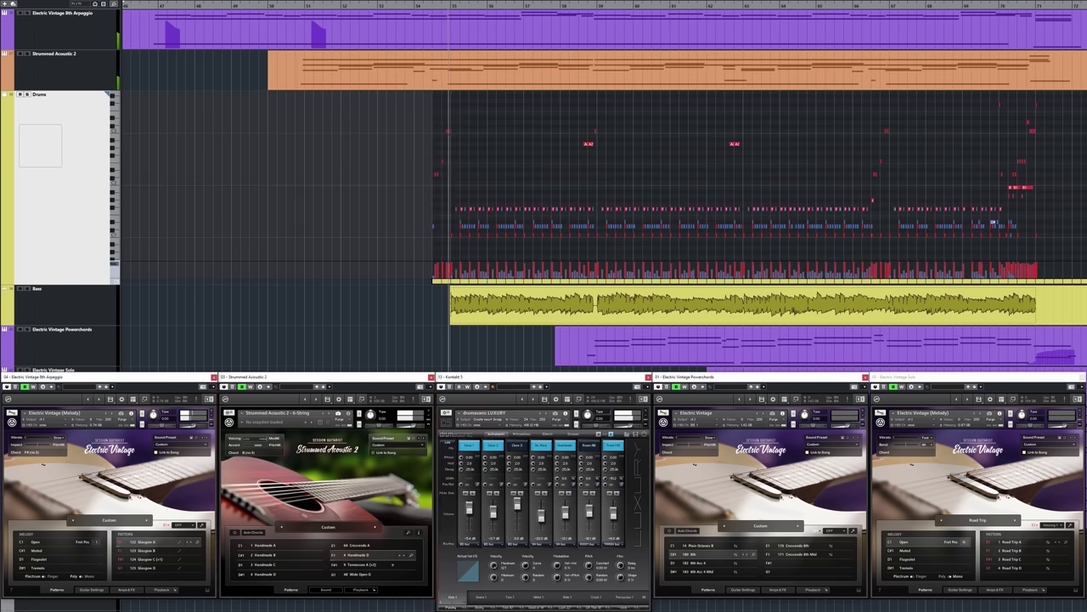